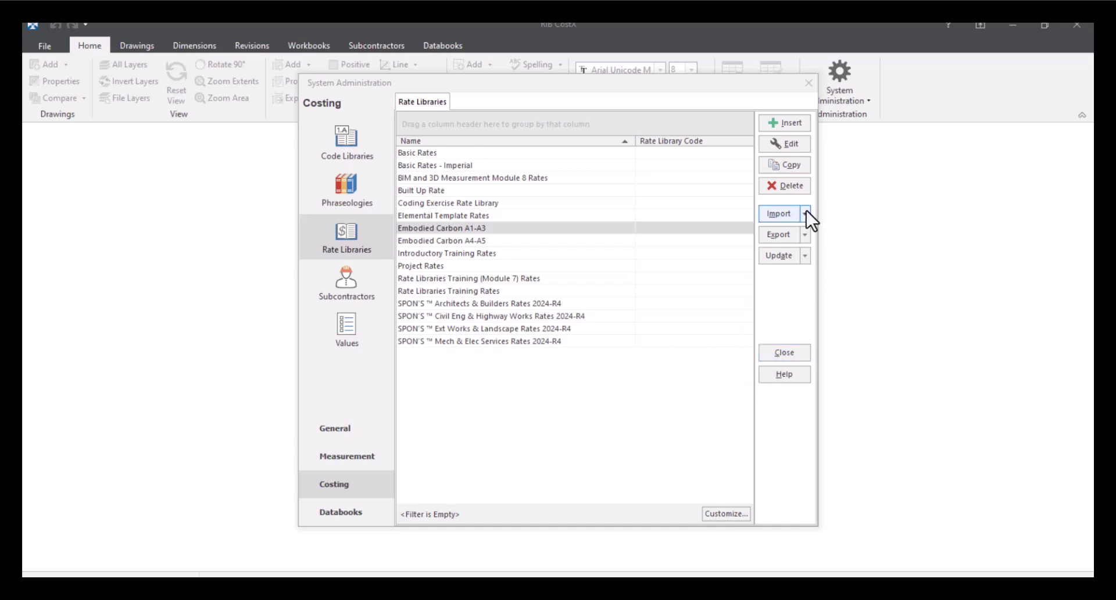
# - Review the import options for the system rate libraries and close System Administration
pyautogui.click(780, 214)
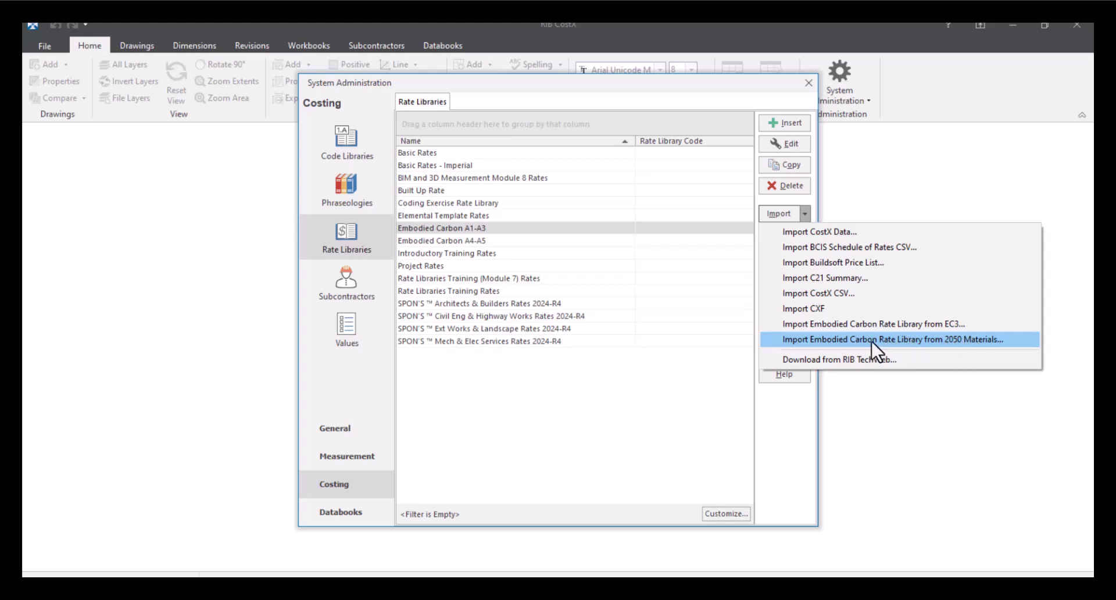
pyautogui.click(913, 341)
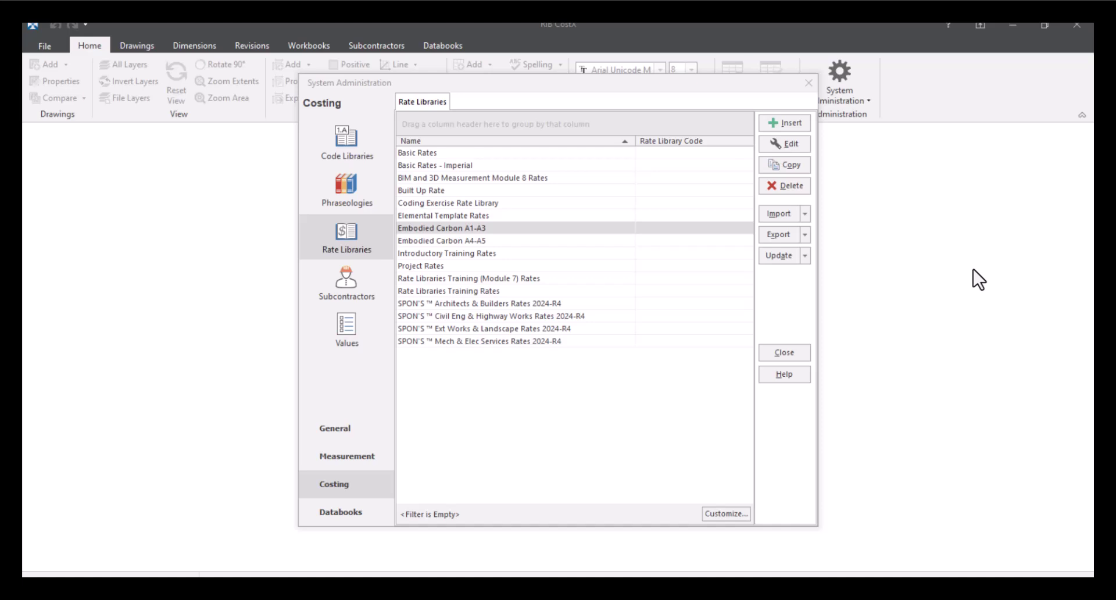
pyautogui.click(785, 353)
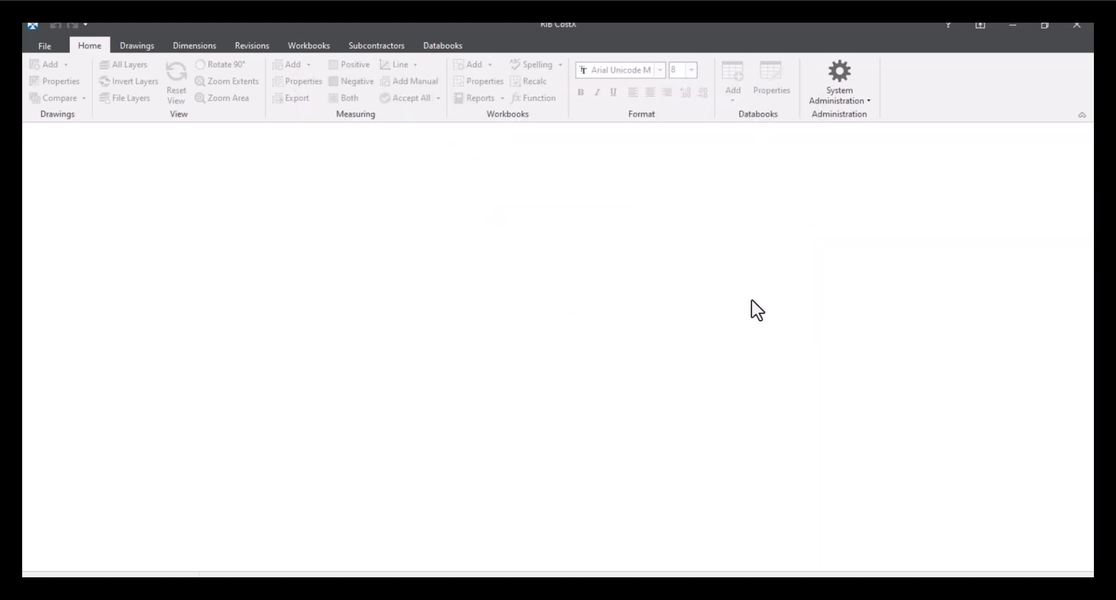
# - Create a building named "building rate library example" in the Coffee Break Webinar project with Building Rates enabled
pyautogui.click(971, 144)
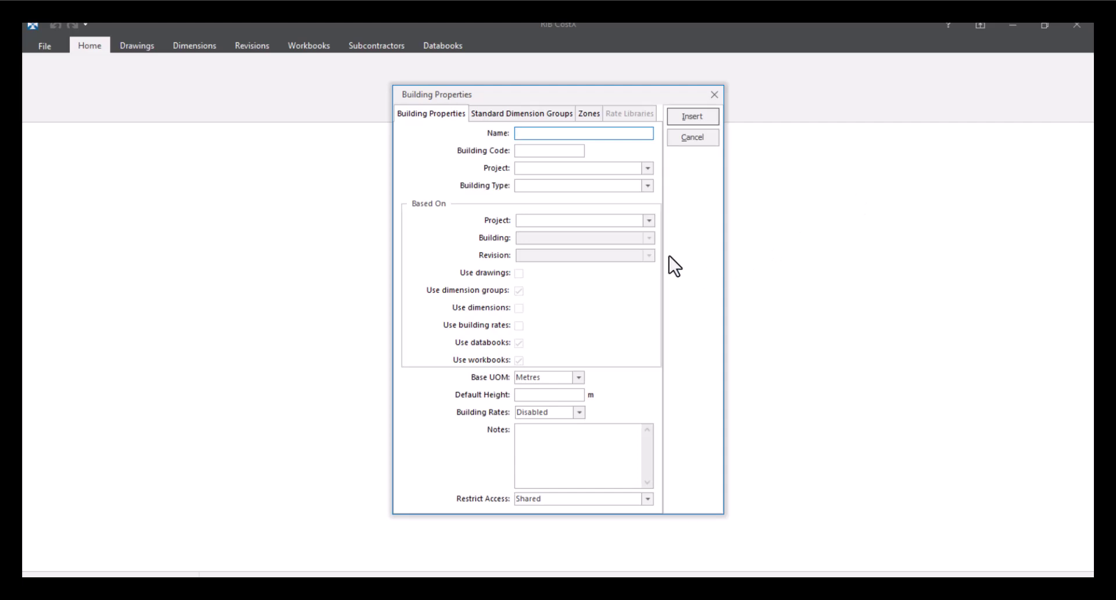
pyautogui.write('building rate library example')
pyautogui.click(647, 168)
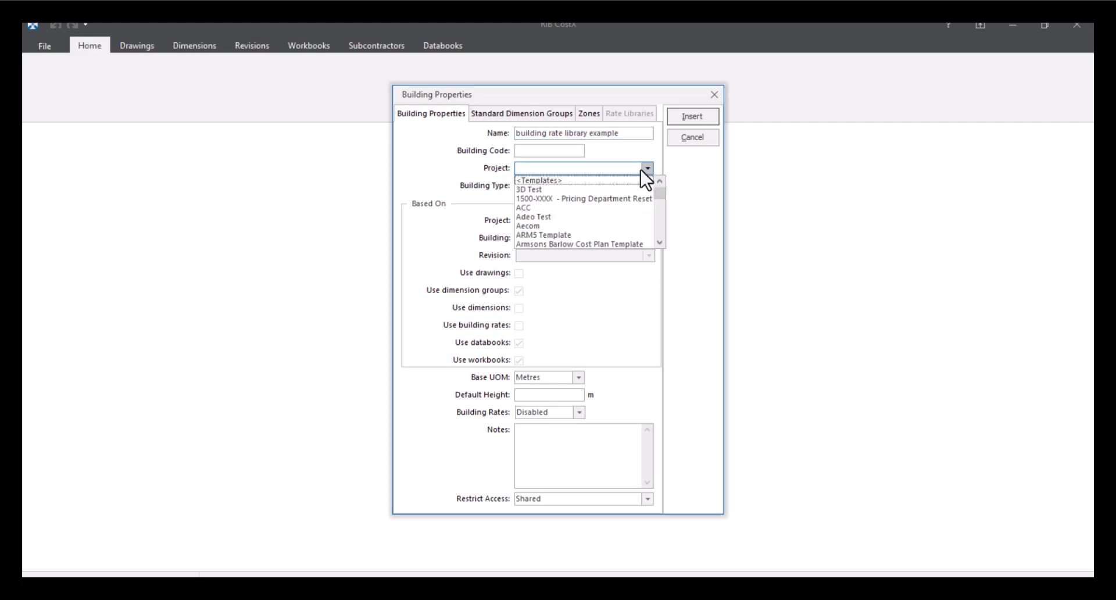
pyautogui.scroll(-5, 634, 225)
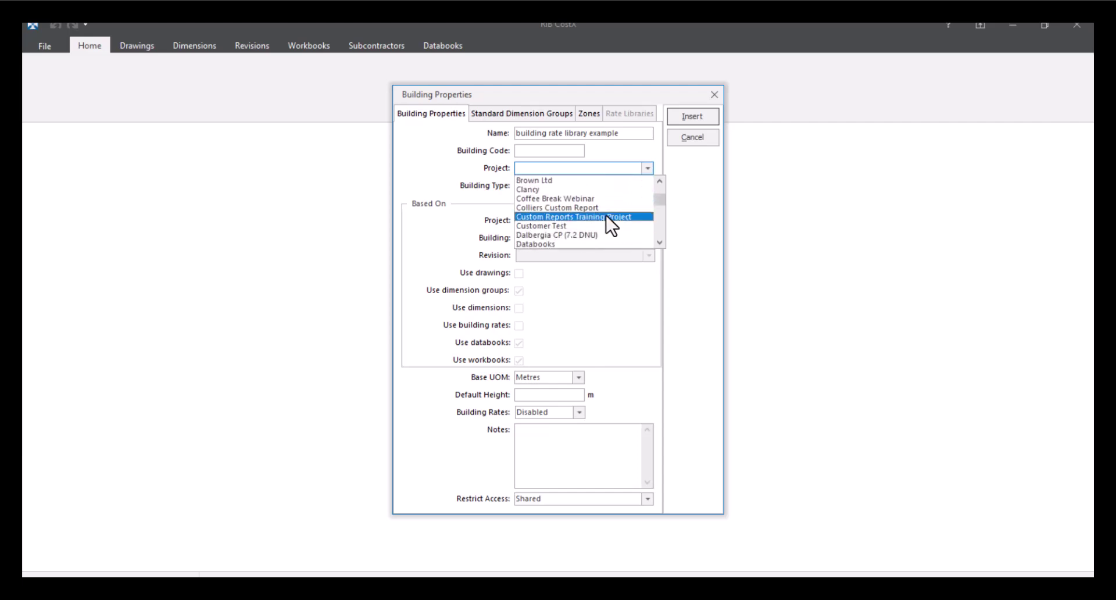
pyautogui.click(591, 199)
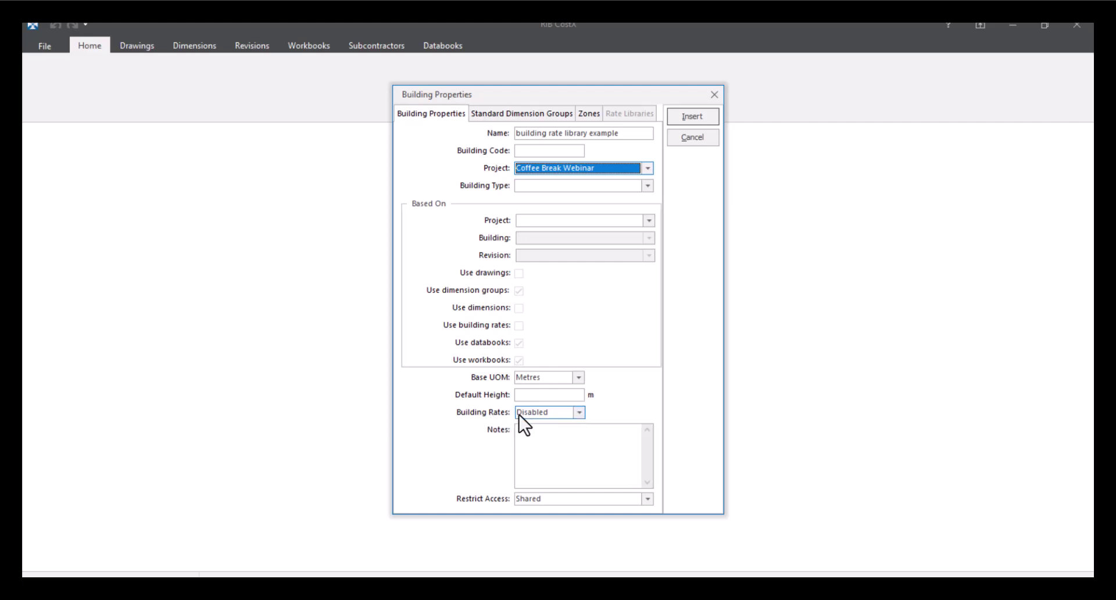
pyautogui.click(583, 414)
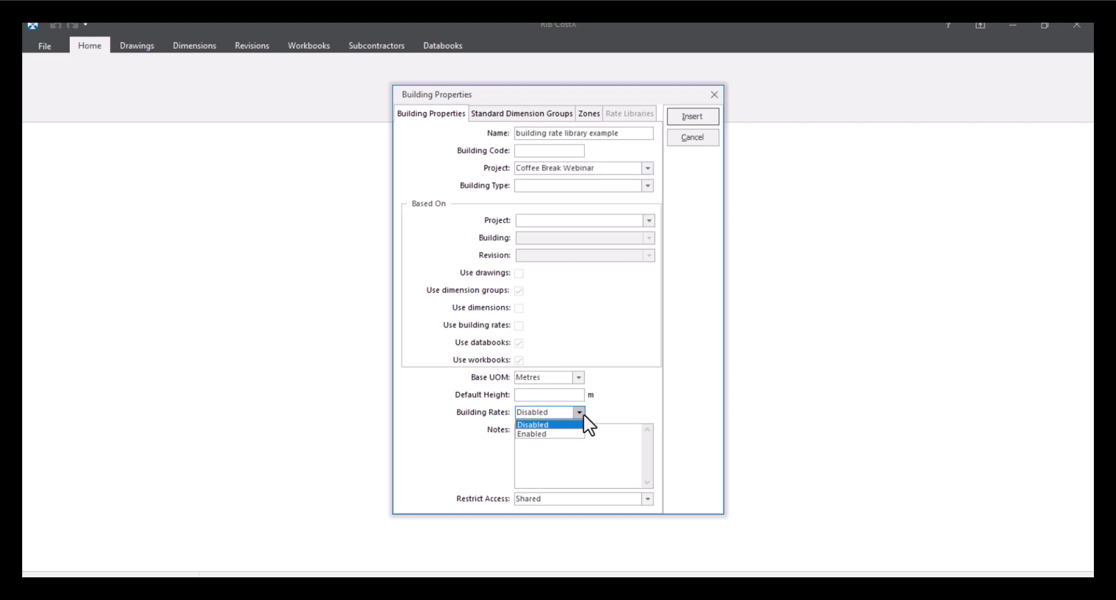
pyautogui.click(557, 434)
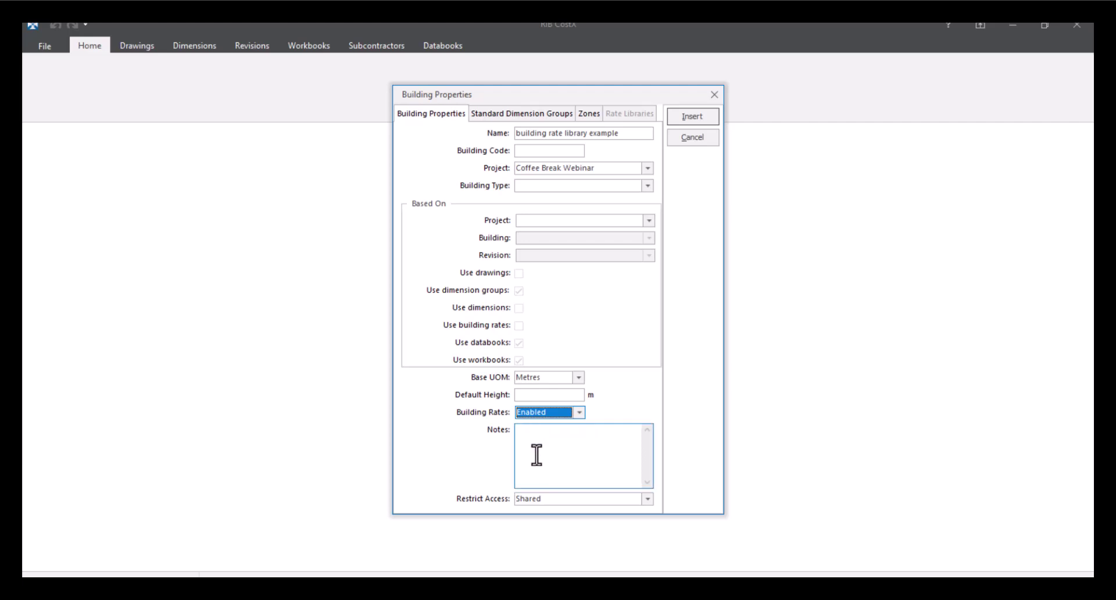
pyautogui.click(696, 118)
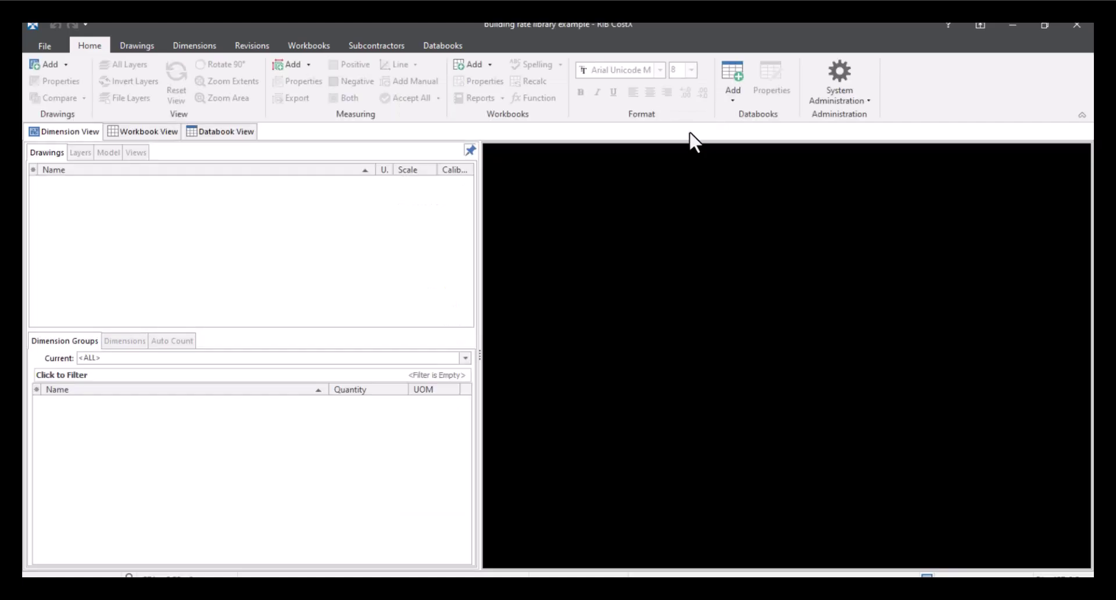
# - Show the rates list in the Workbook View and add a workbook named "building rate library example" without a default rate library
pyautogui.click(135, 131)
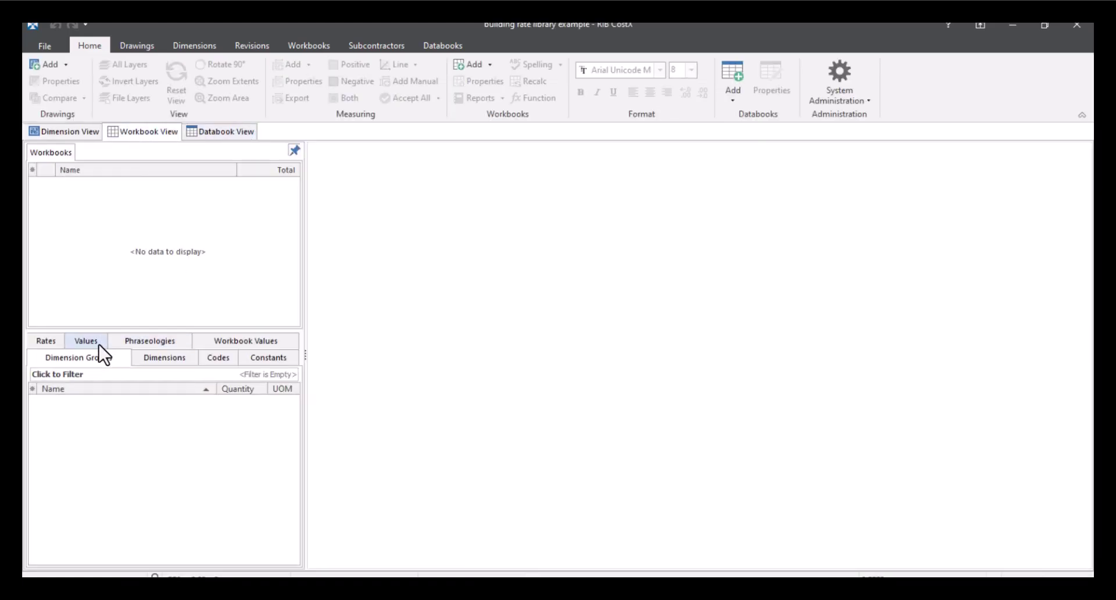
pyautogui.click(55, 340)
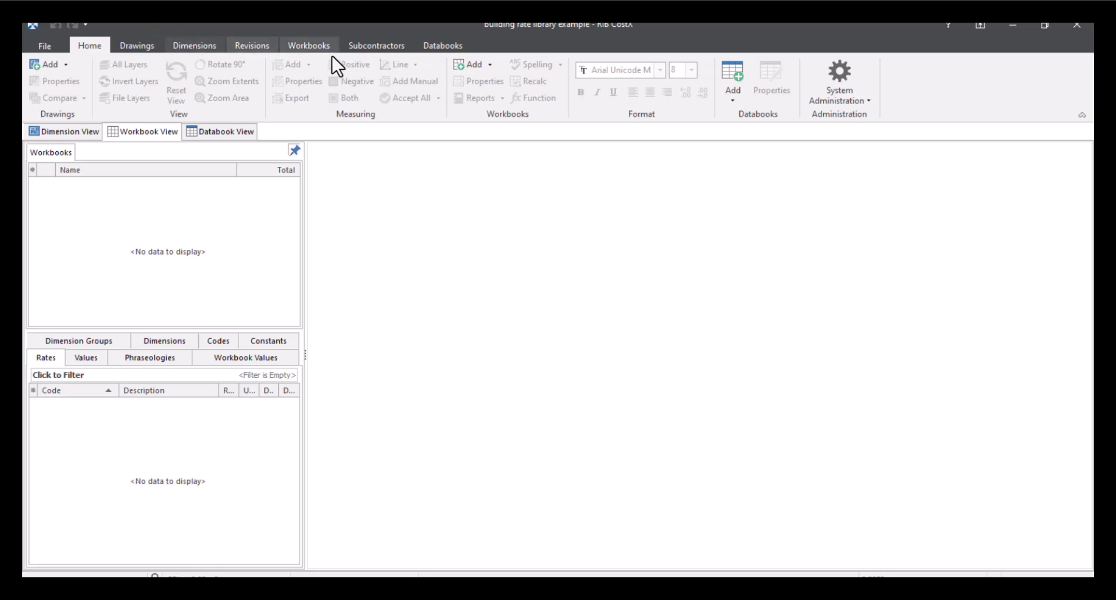
pyautogui.click(317, 47)
pyautogui.click(40, 74)
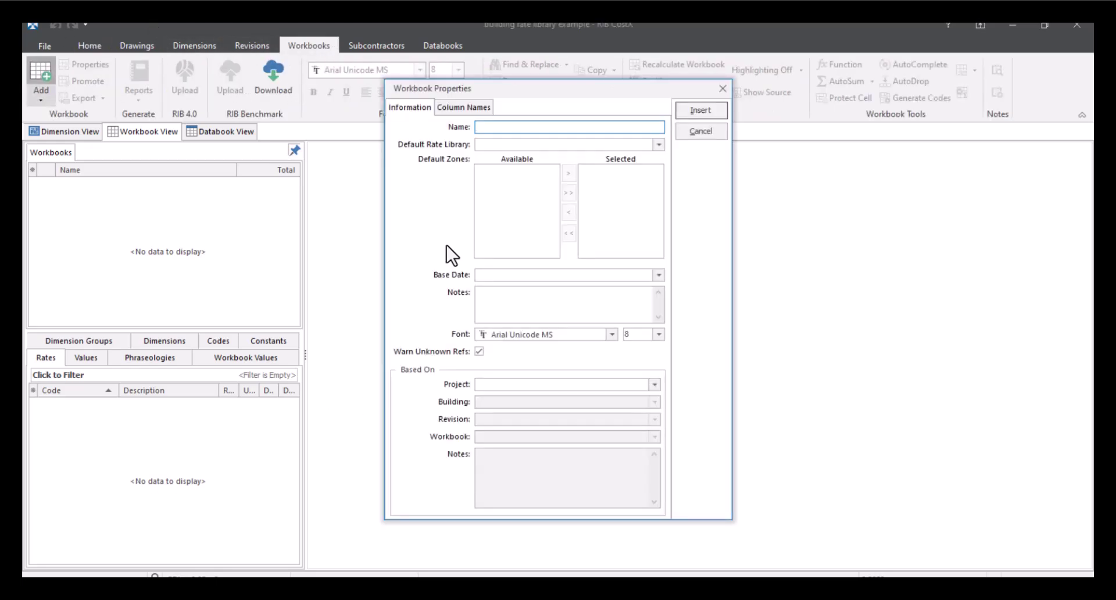
pyautogui.write('building rate library example')
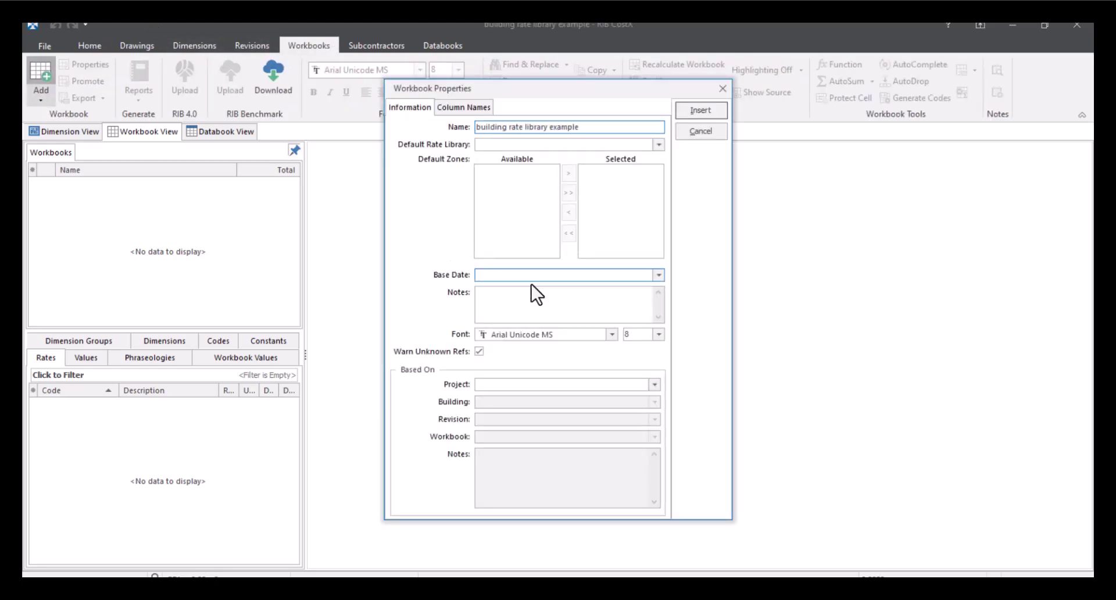
pyautogui.click(659, 144)
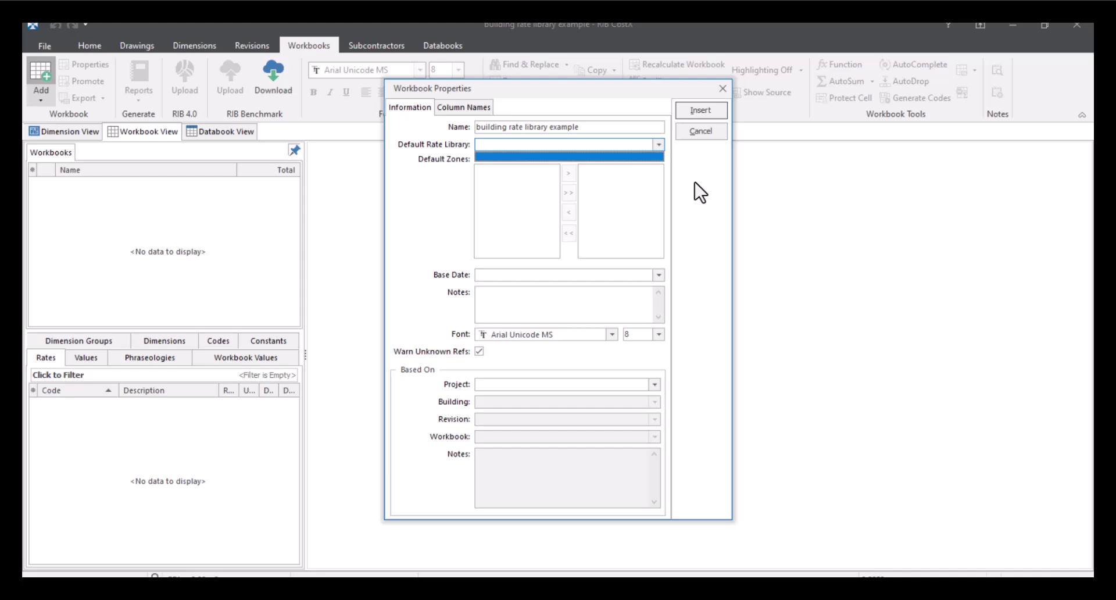
pyautogui.click(712, 117)
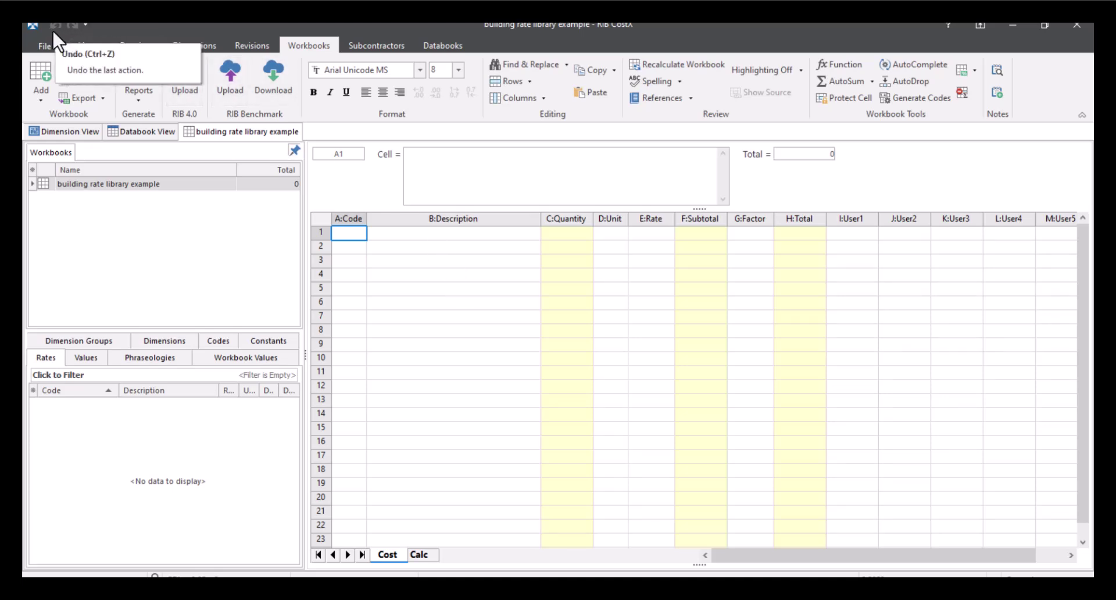
# - Open the rate libraries in the building's properties and look at the form for a blank new rate library without inserting one
pyautogui.click(46, 44)
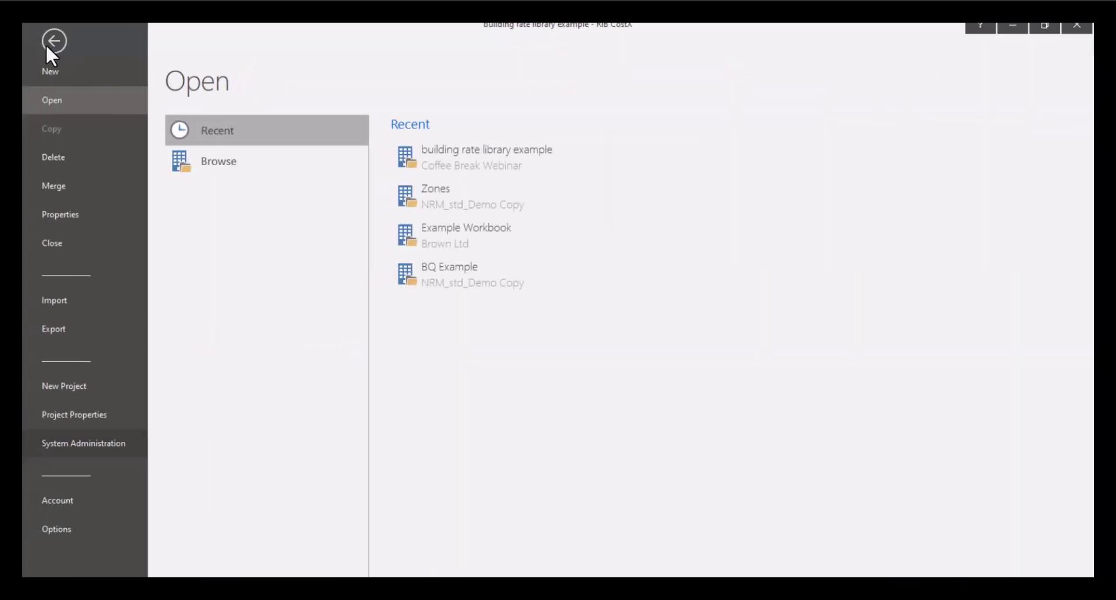
pyautogui.click(104, 215)
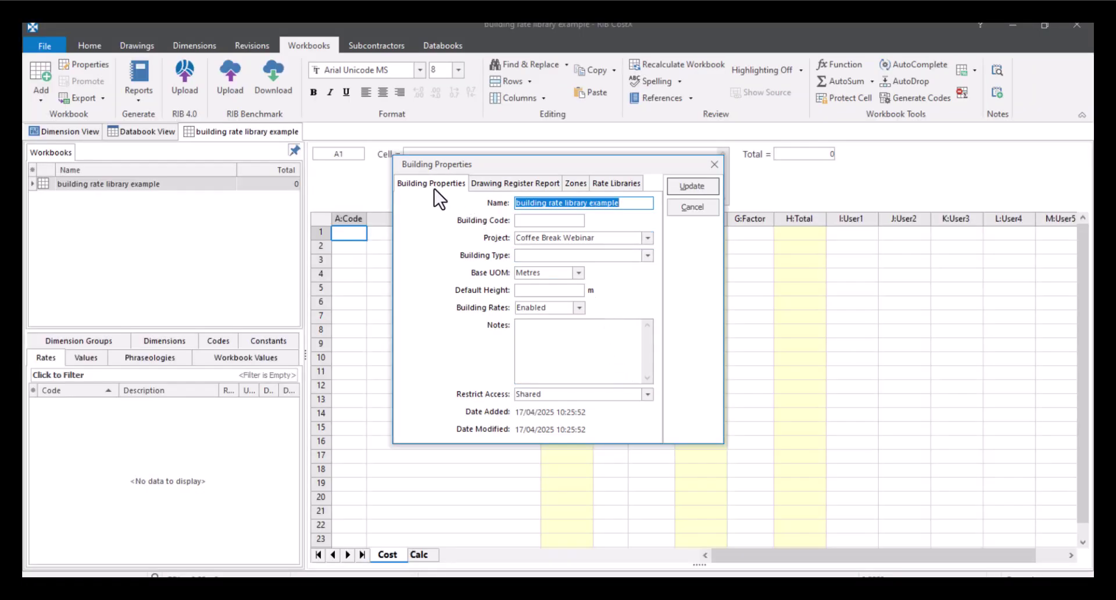
pyautogui.click(630, 186)
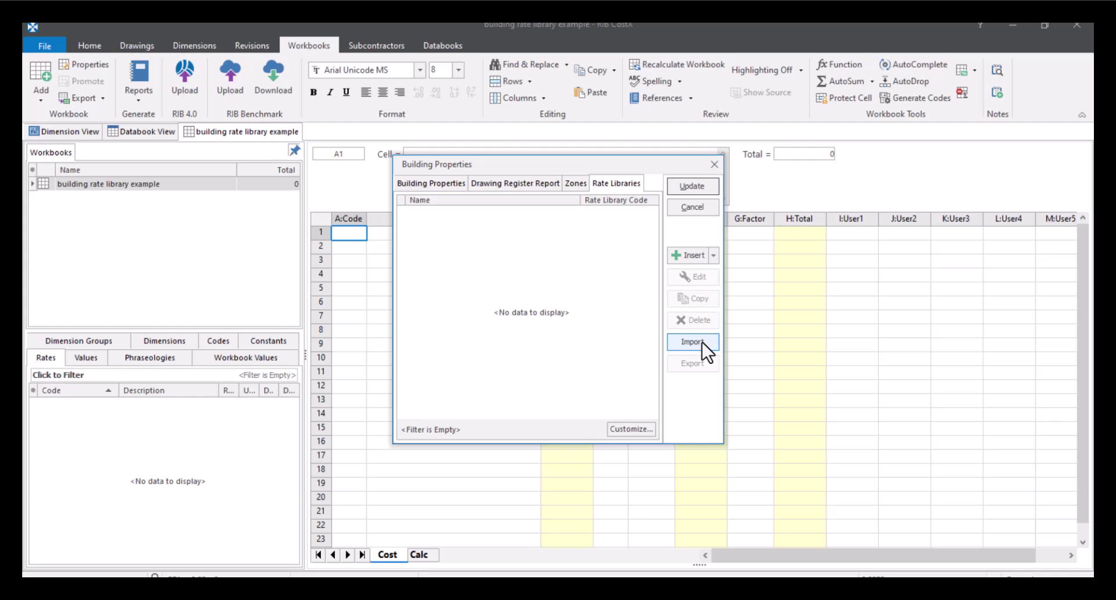
pyautogui.click(689, 255)
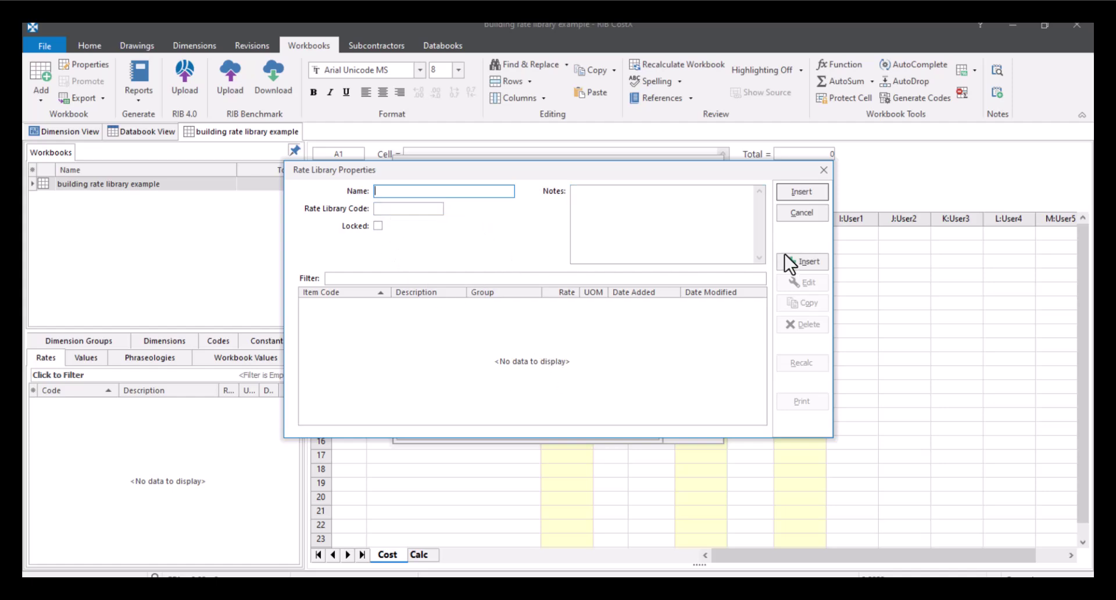
pyautogui.click(814, 214)
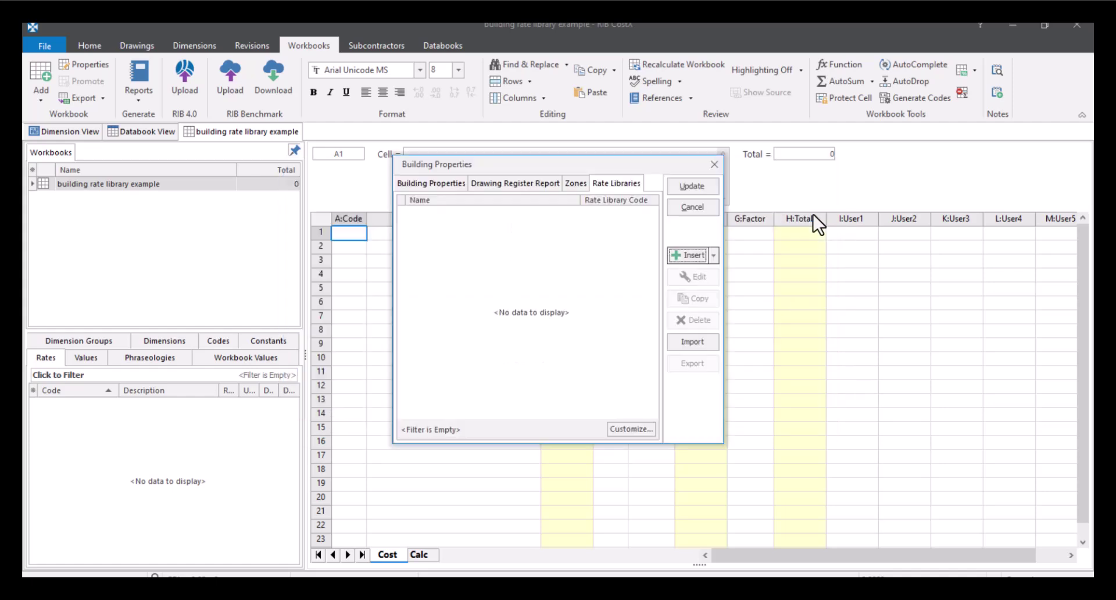
# - Insert the Project Rates library from System Administration into the building, keeping its name, and update the building properties
pyautogui.click(714, 256)
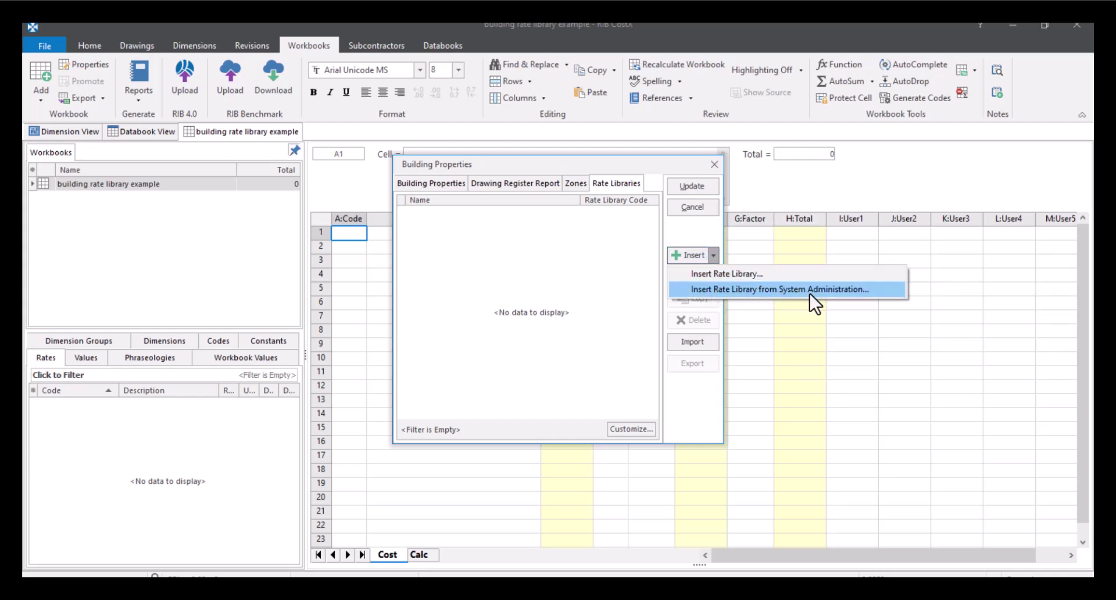
pyautogui.click(845, 292)
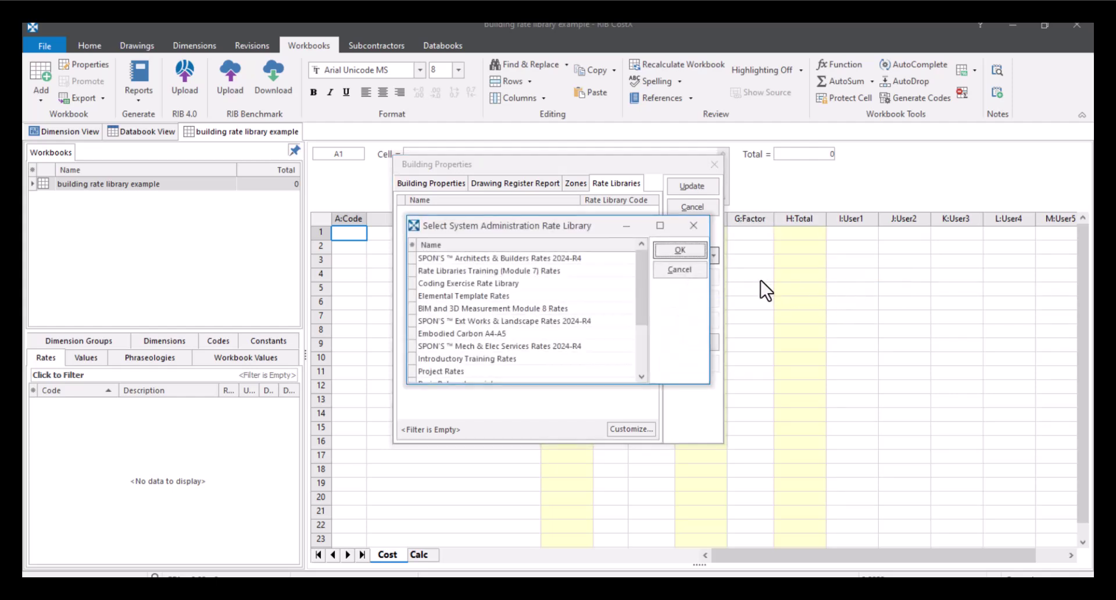
pyautogui.moveTo(646, 274)
pyautogui.mouseDown()
pyautogui.moveTo(653, 343)
pyautogui.moveTo(653, 267)
pyautogui.mouseUp()
pyautogui.click(471, 372)
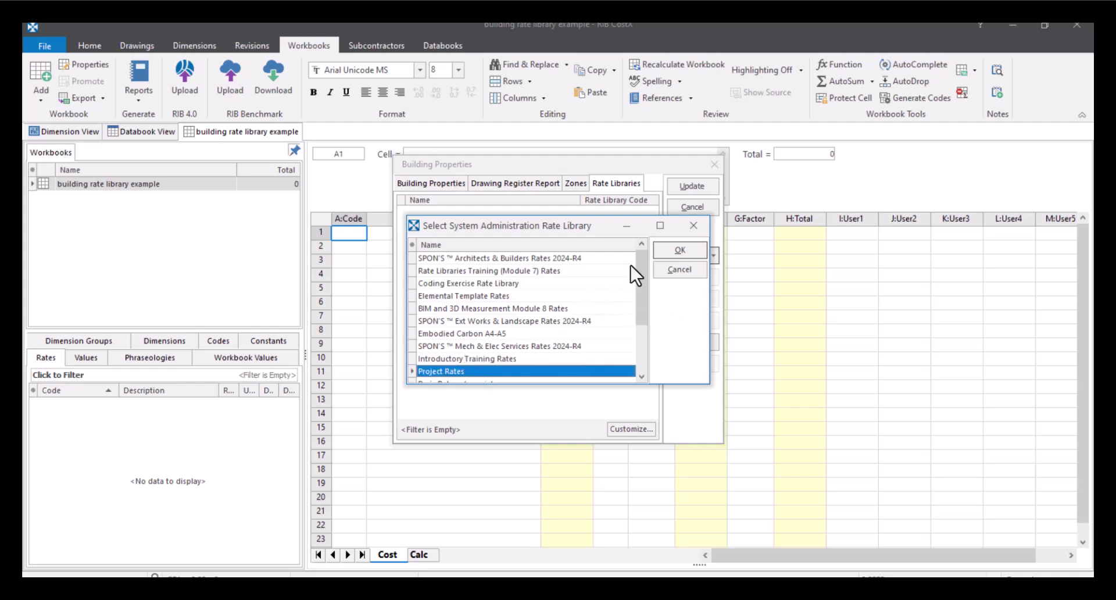
pyautogui.click(665, 249)
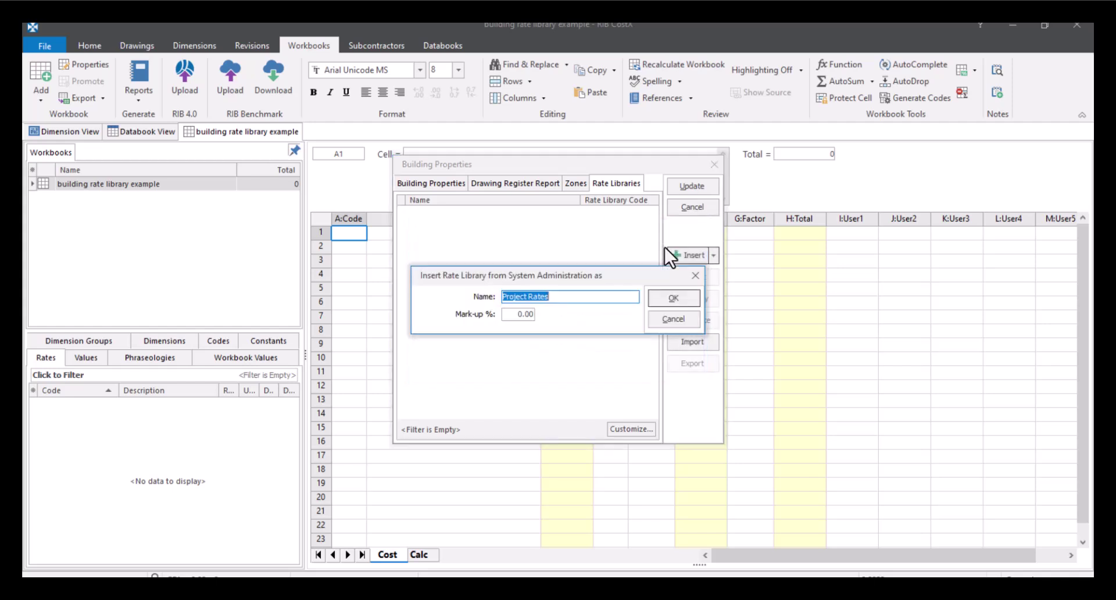
pyautogui.click(602, 296)
pyautogui.click(674, 298)
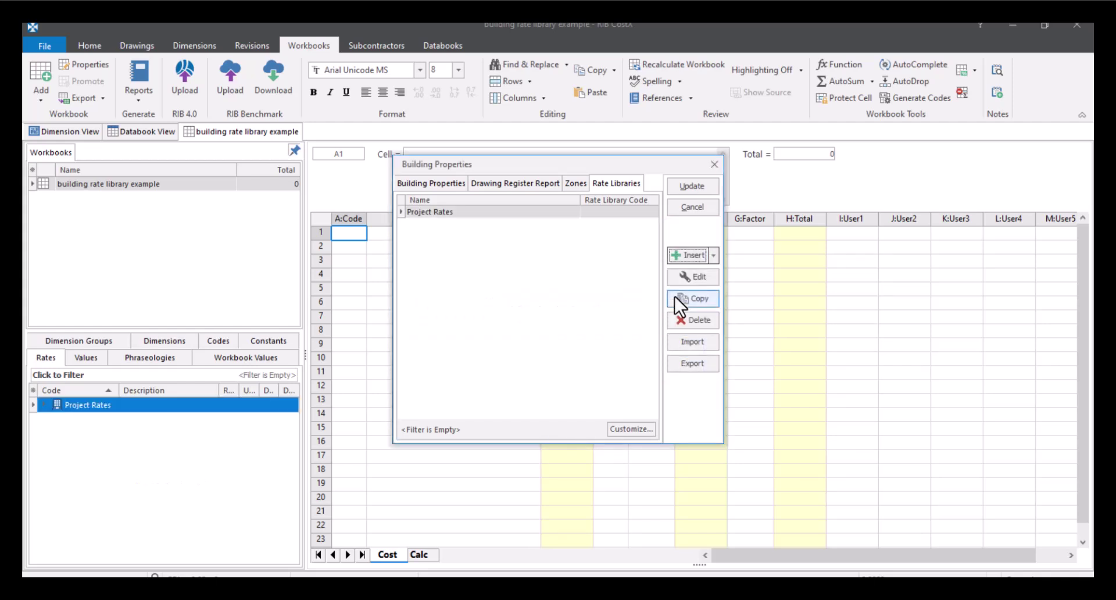
pyautogui.click(524, 212)
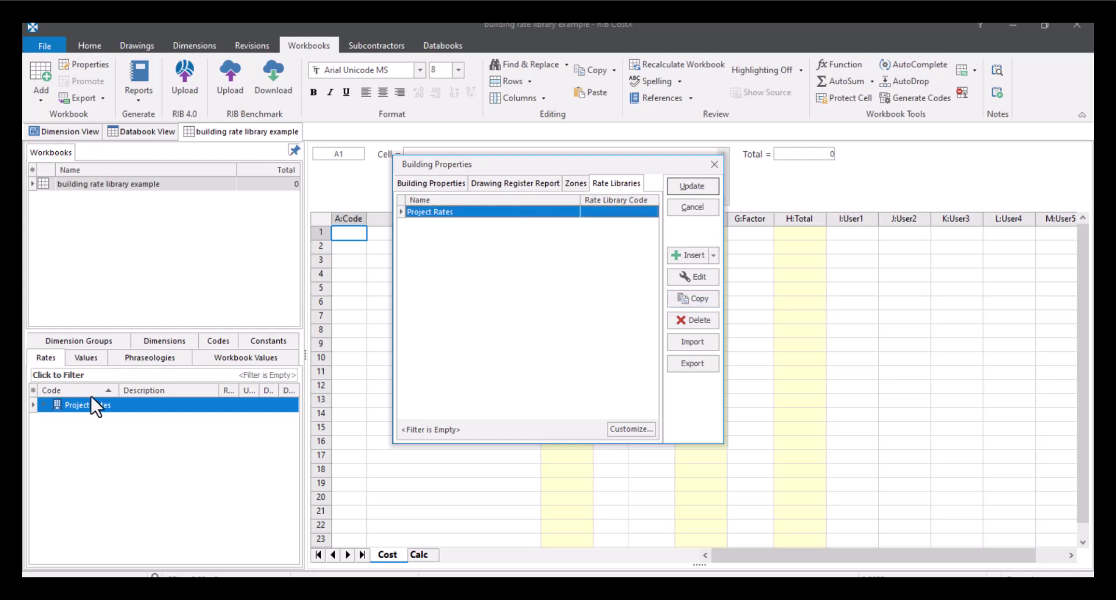
pyautogui.click(688, 188)
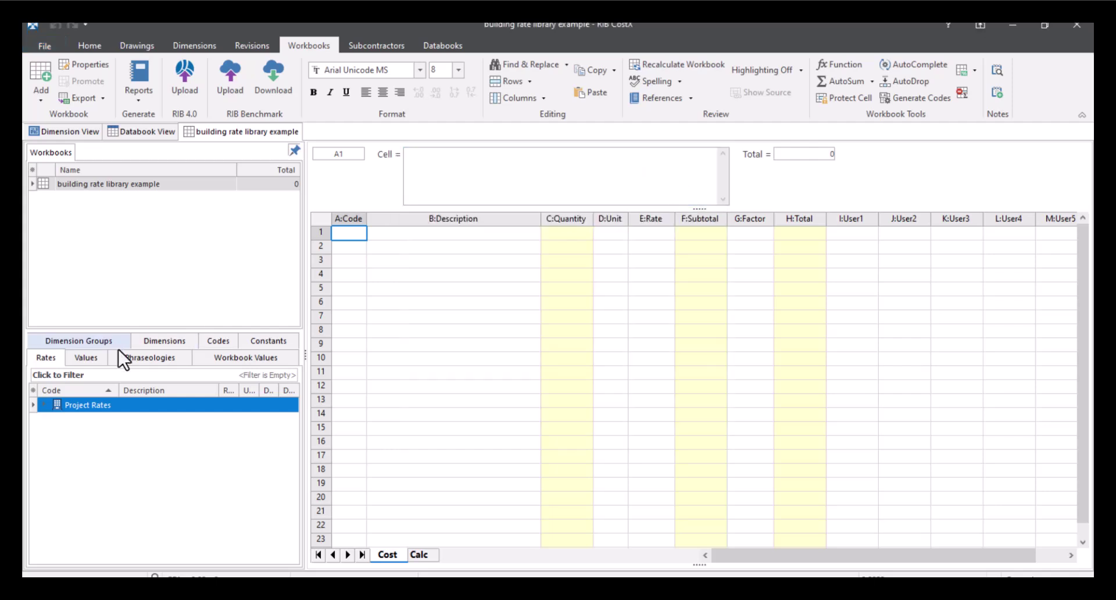
# - Insert the plb ins rate from the 14 CEILING FINISHES group of Project Rates into workbook row 2 and select its rate cell
pyautogui.click(43, 406)
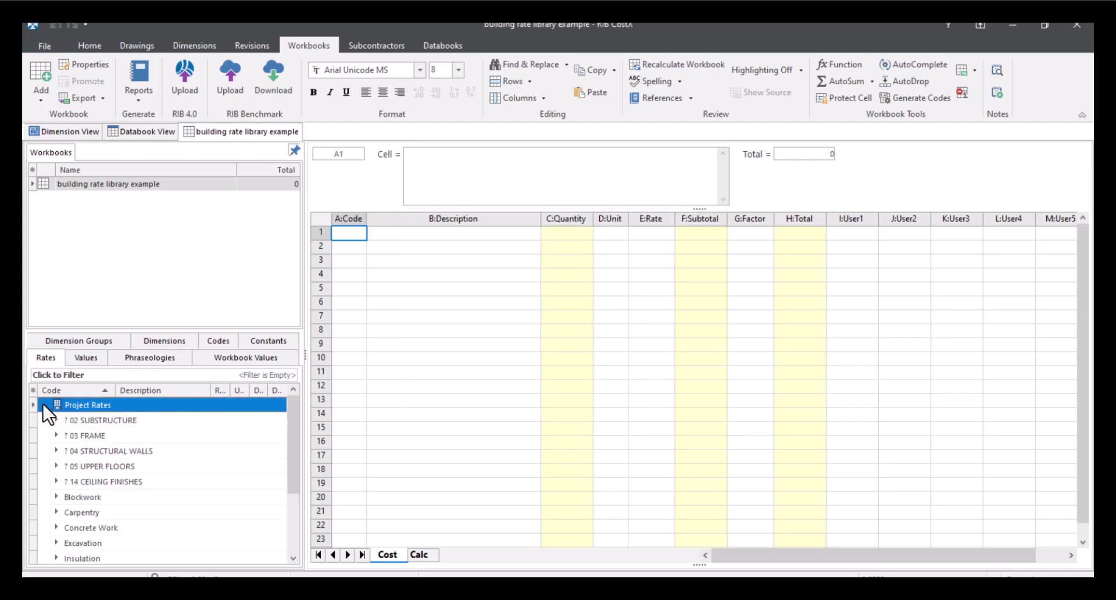
pyautogui.scroll(-2, 126, 435)
pyautogui.scroll(2, 130, 435)
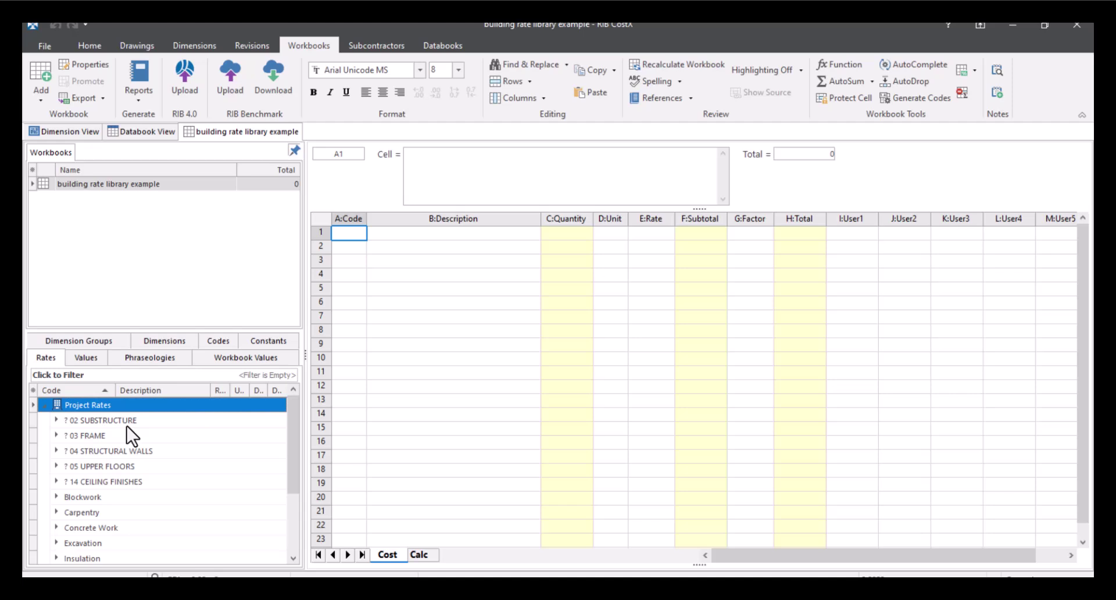
pyautogui.click(57, 482)
pyautogui.scroll(-2, 81, 462)
pyautogui.scroll(1, 116, 455)
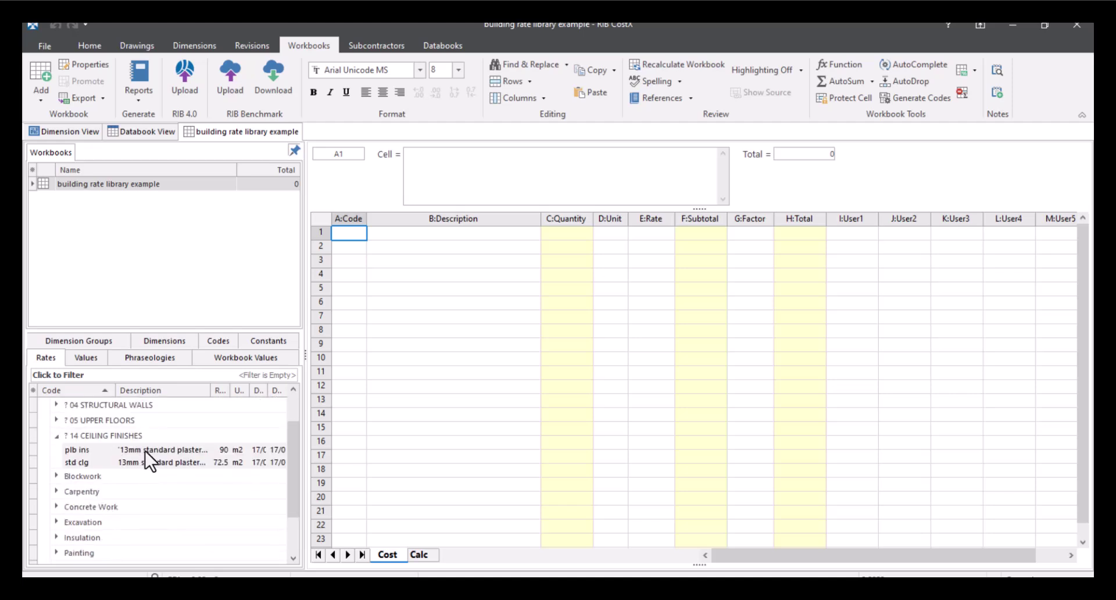
pyautogui.moveTo(145, 451); pyautogui.dragTo(462, 247)
pyautogui.click(680, 244)
pyautogui.click(661, 254)
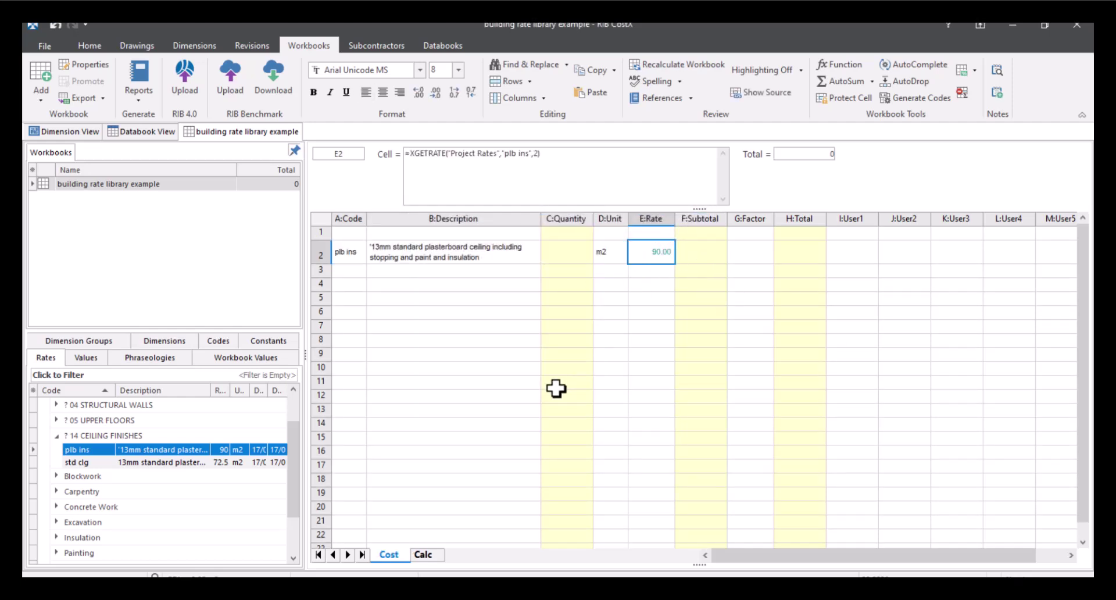
# - Remove the fbr ins insulation row from the plb ins rate's calculation and update the rate in the building's Project Rates library
pyautogui.rightClick(181, 453)
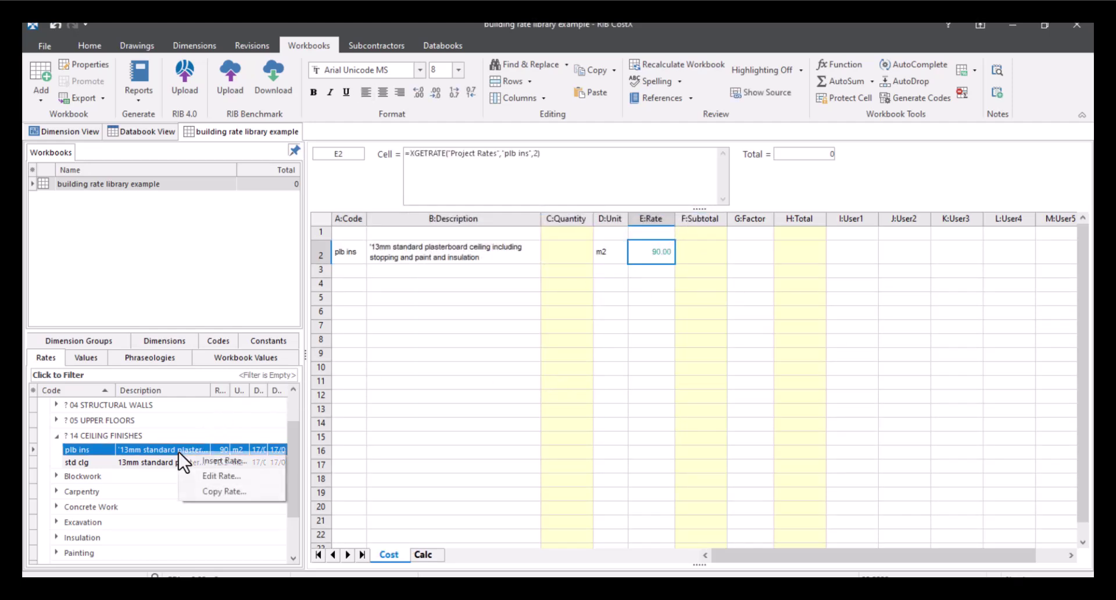
pyautogui.click(201, 477)
pyautogui.click(563, 374)
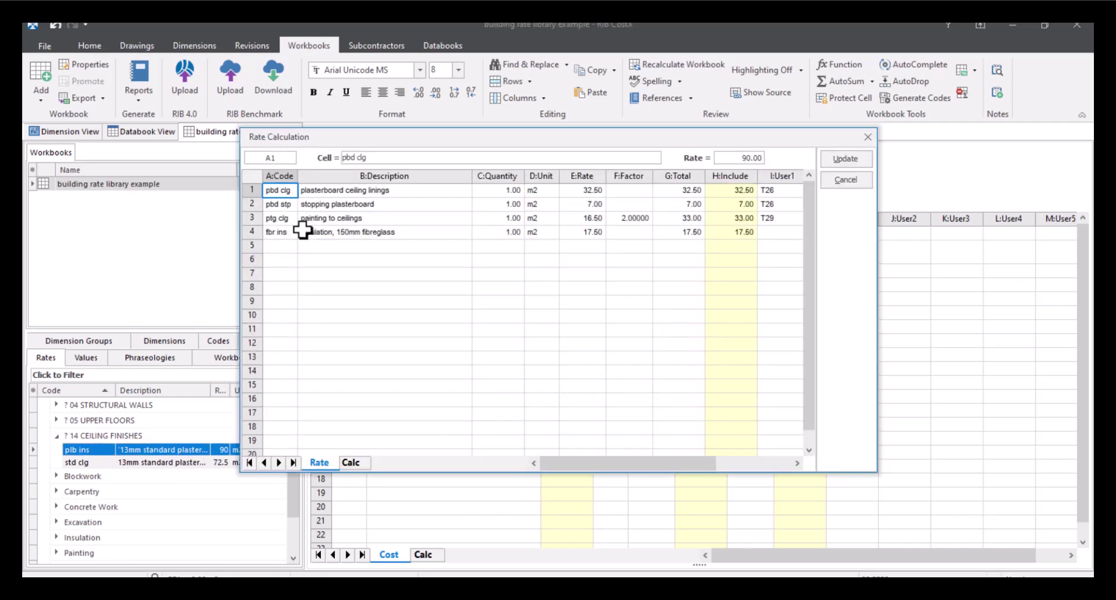
pyautogui.moveTo(274, 232); pyautogui.dragTo(725, 232)
pyautogui.press('Delete')
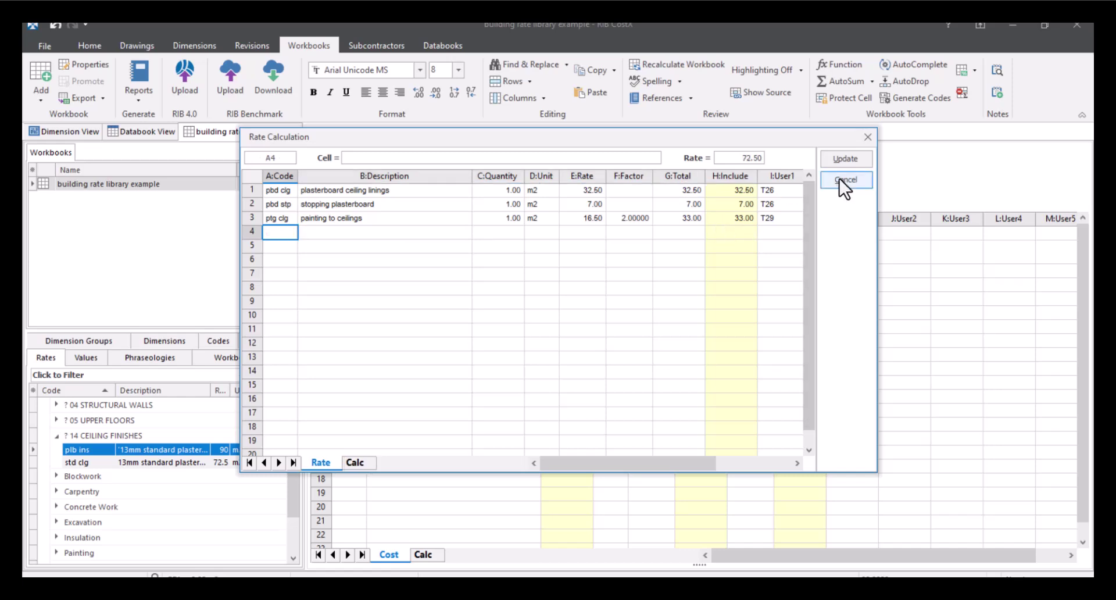
pyautogui.click(848, 160)
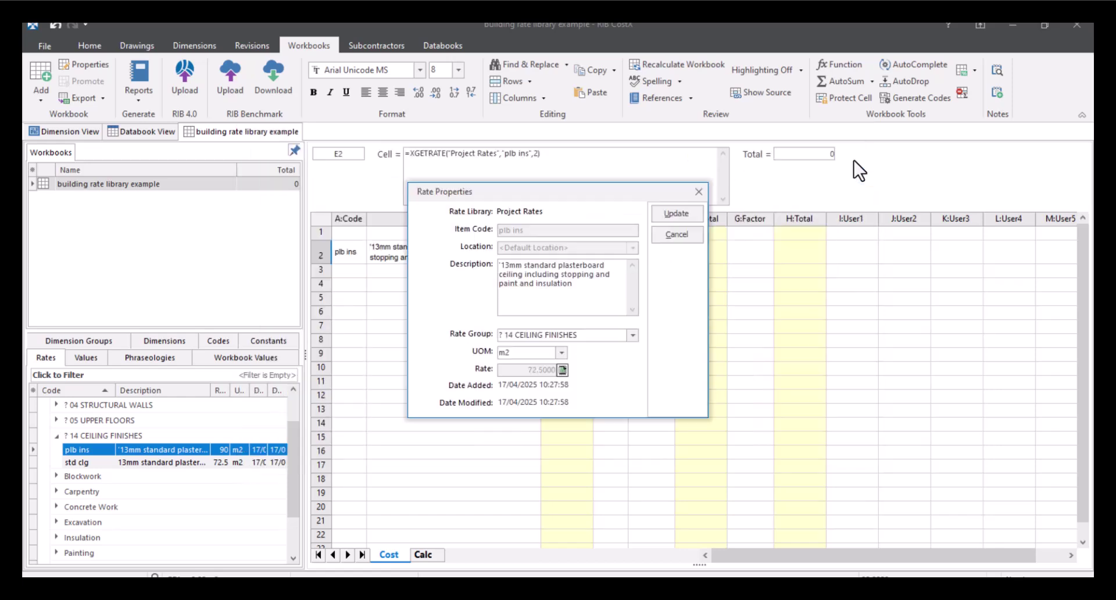
pyautogui.click(676, 213)
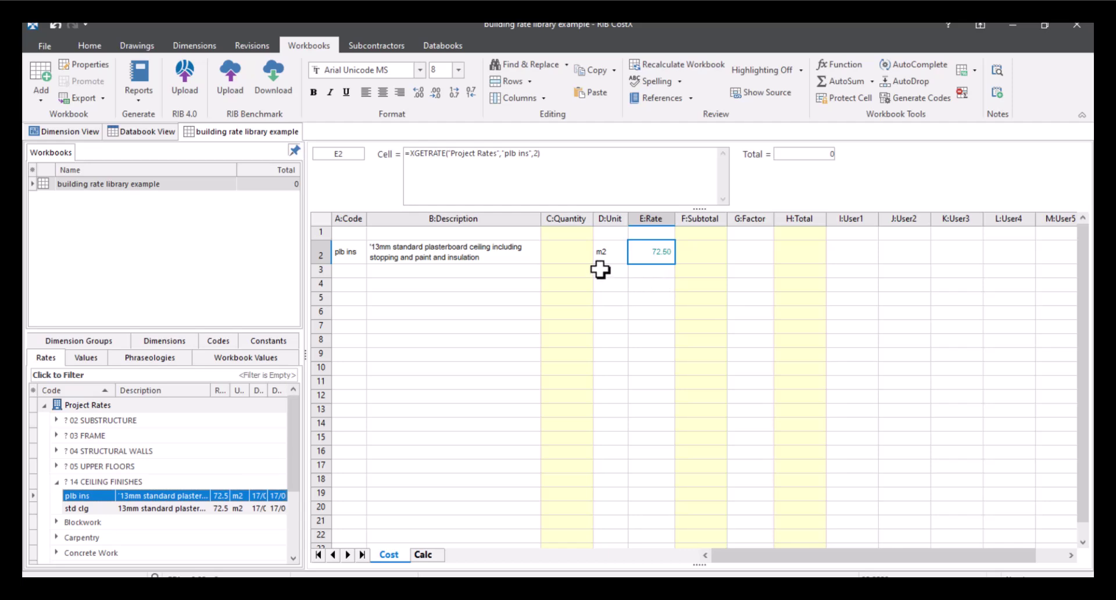
# - Open the Project Rates library in System Administration, enlarge its properties window and locate the plb ins rate
pyautogui.click(90, 47)
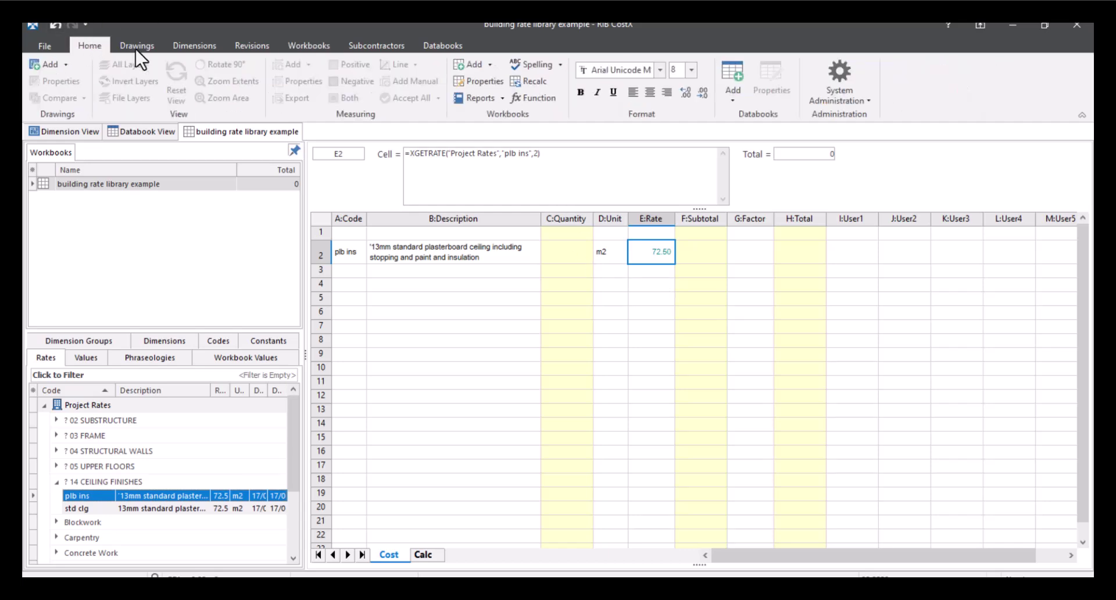
pyautogui.click(840, 82)
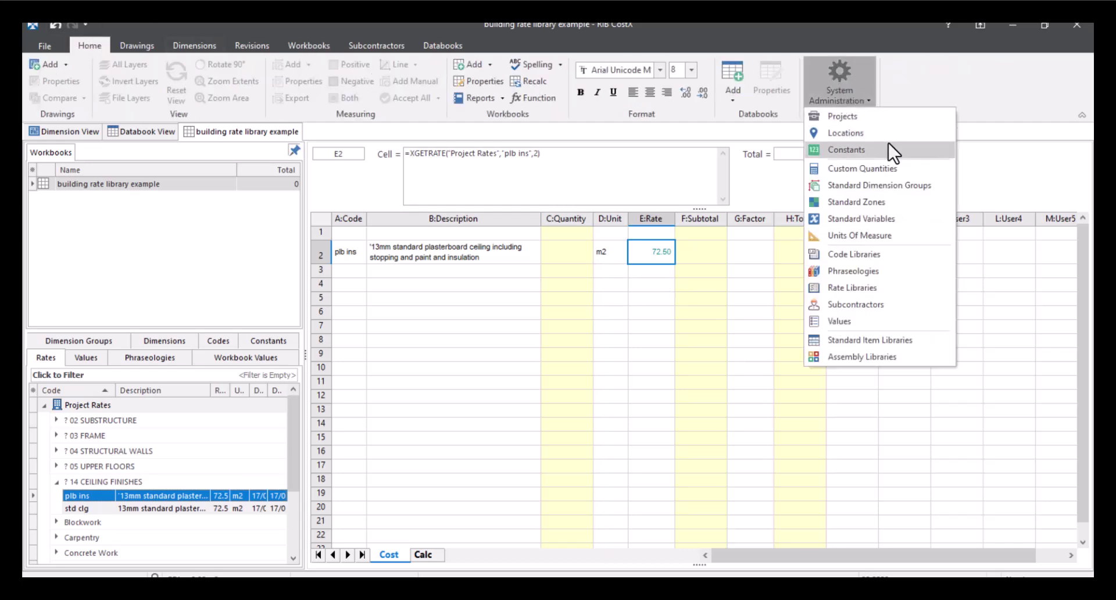
pyautogui.click(894, 287)
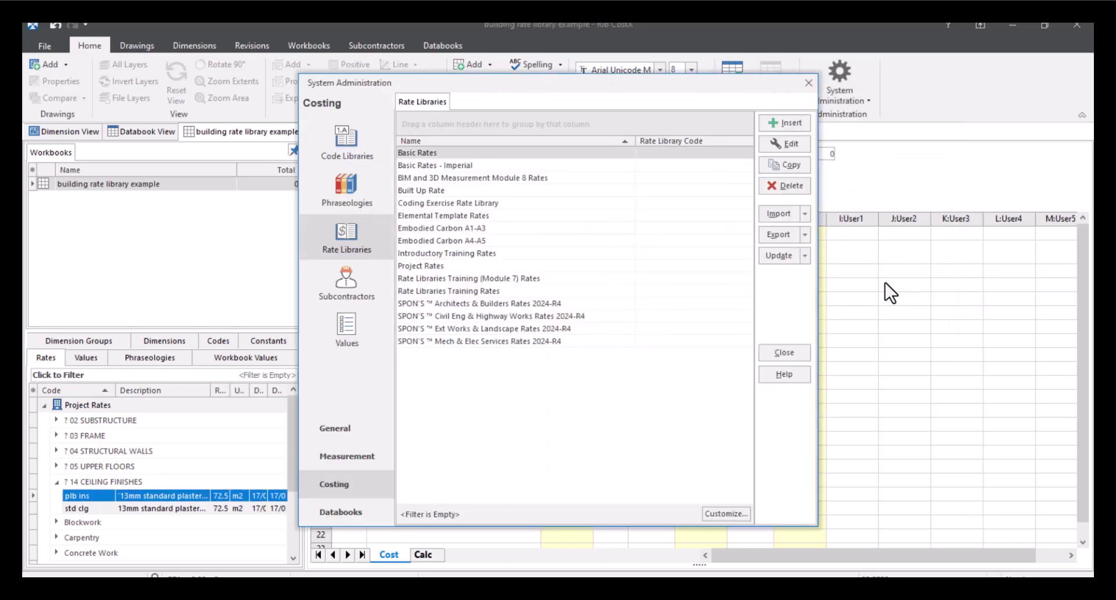
pyautogui.doubleClick(442, 266)
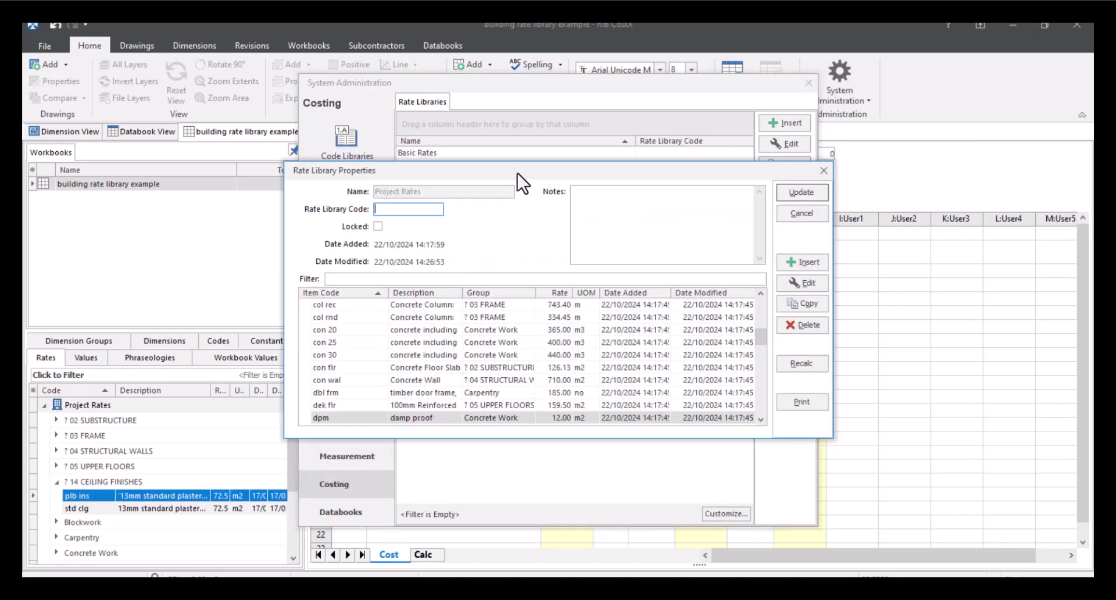
pyautogui.moveTo(516, 172); pyautogui.dragTo(391, 88)
pyautogui.moveTo(707, 352); pyautogui.dragTo(943, 517)
pyautogui.scroll(-10, 465, 378)
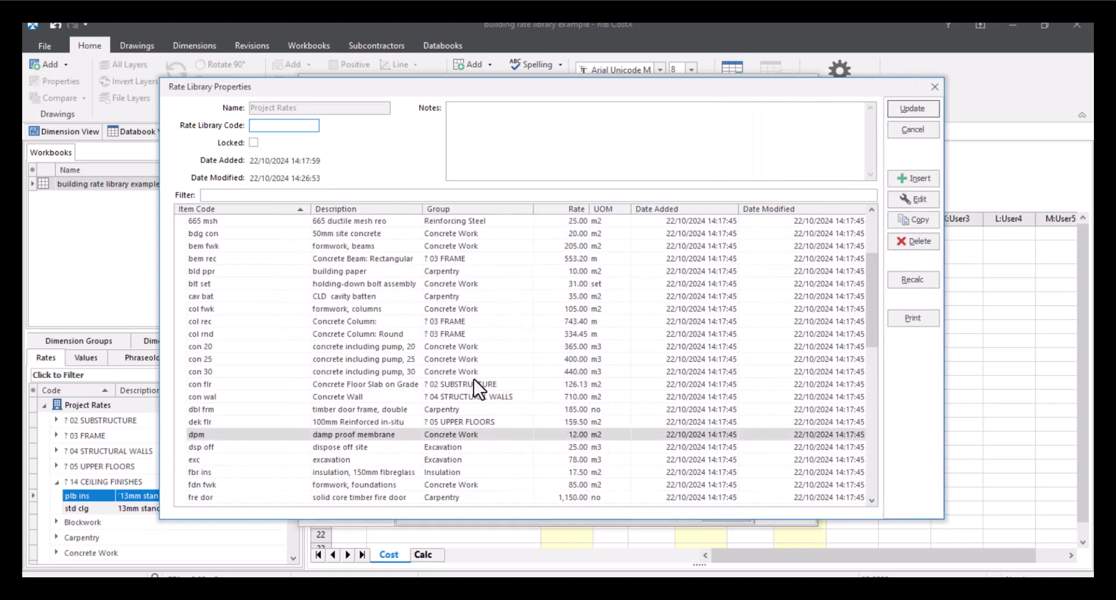
pyautogui.click(463, 408)
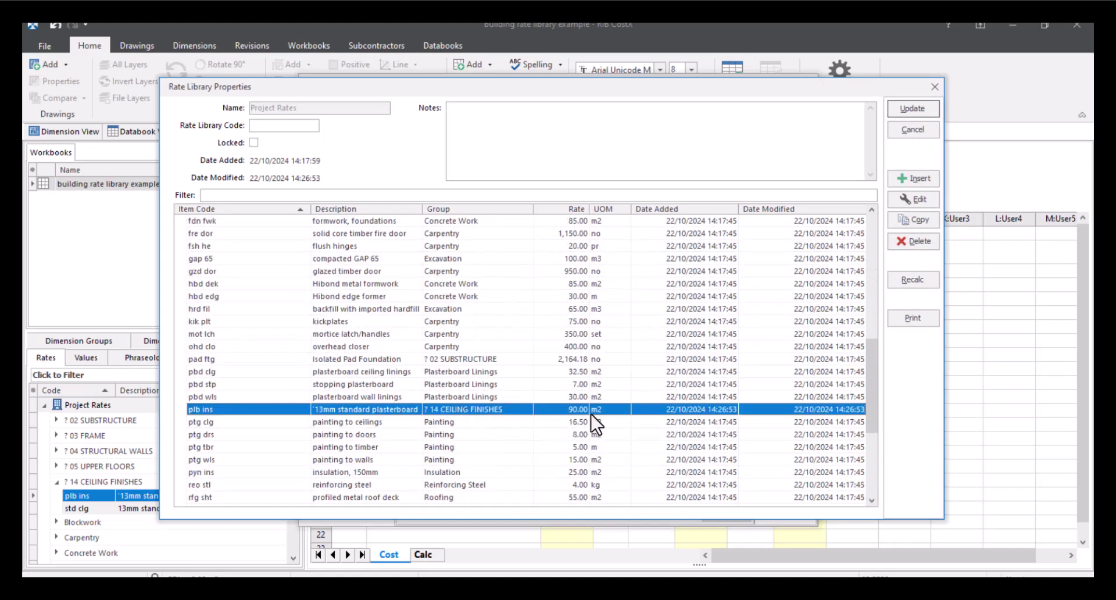
# - Examine the rate calculation of the System Administration plb ins rate, leave it unedited and close System Administration
pyautogui.doubleClick(519, 409)
pyautogui.click(557, 368)
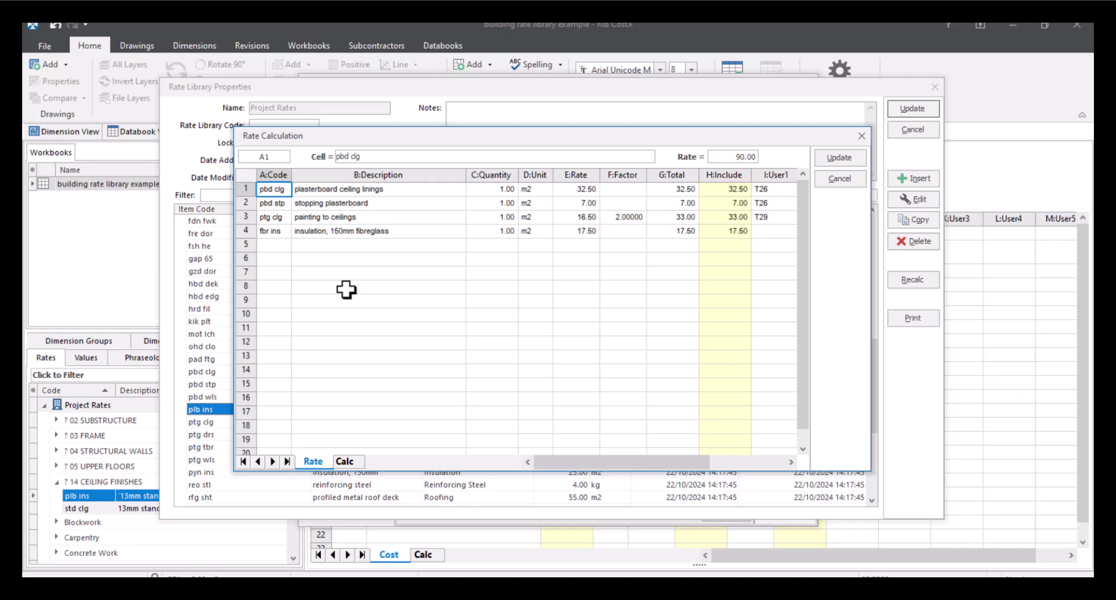
pyautogui.click(840, 181)
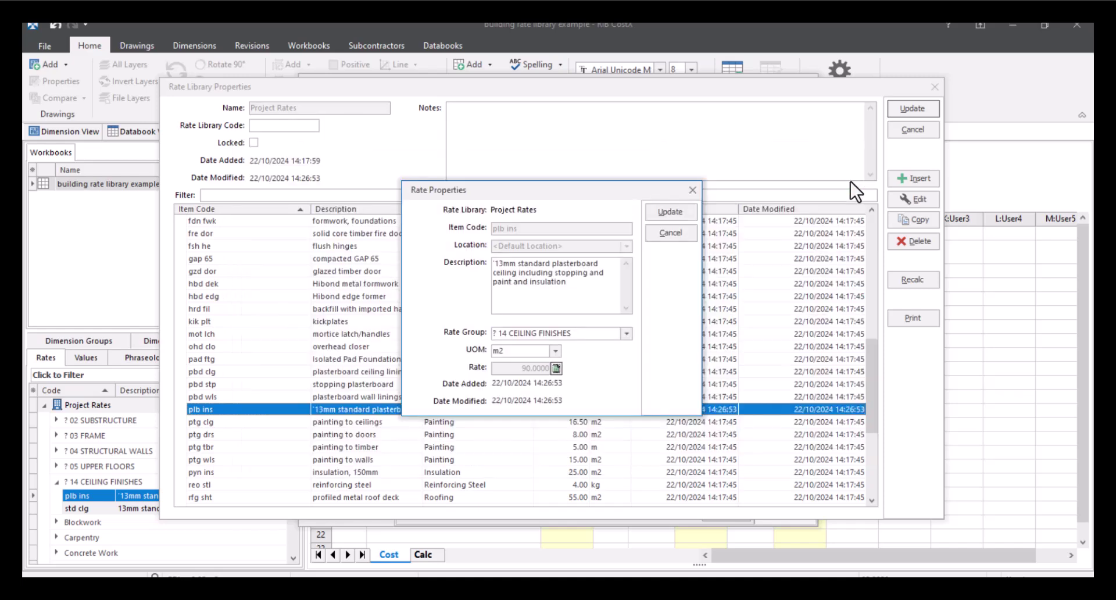
pyautogui.click(669, 213)
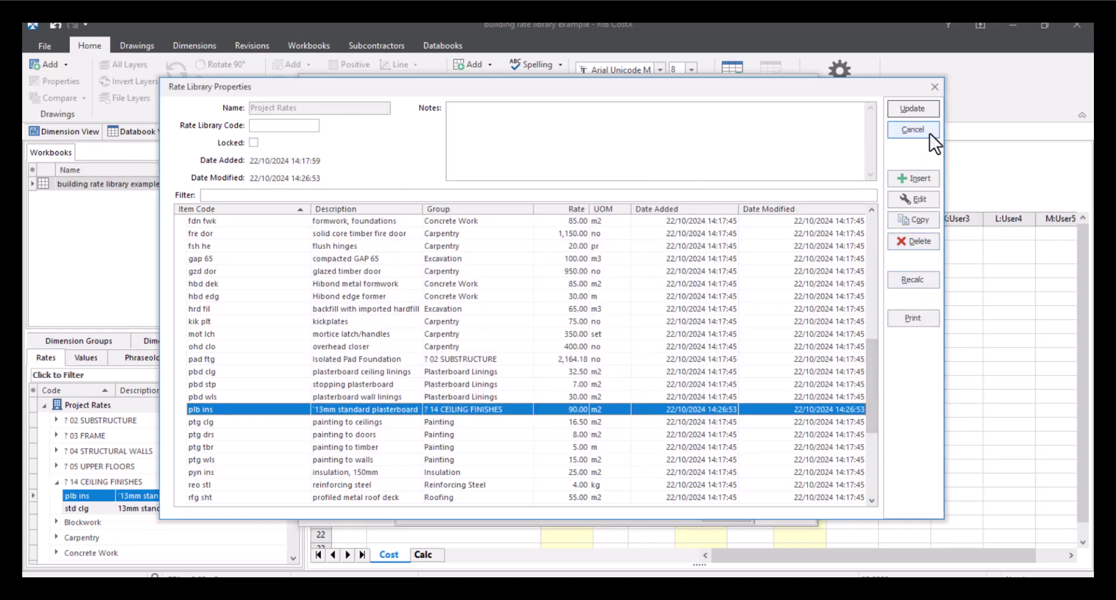
pyautogui.click(913, 129)
pyautogui.press('Escape')
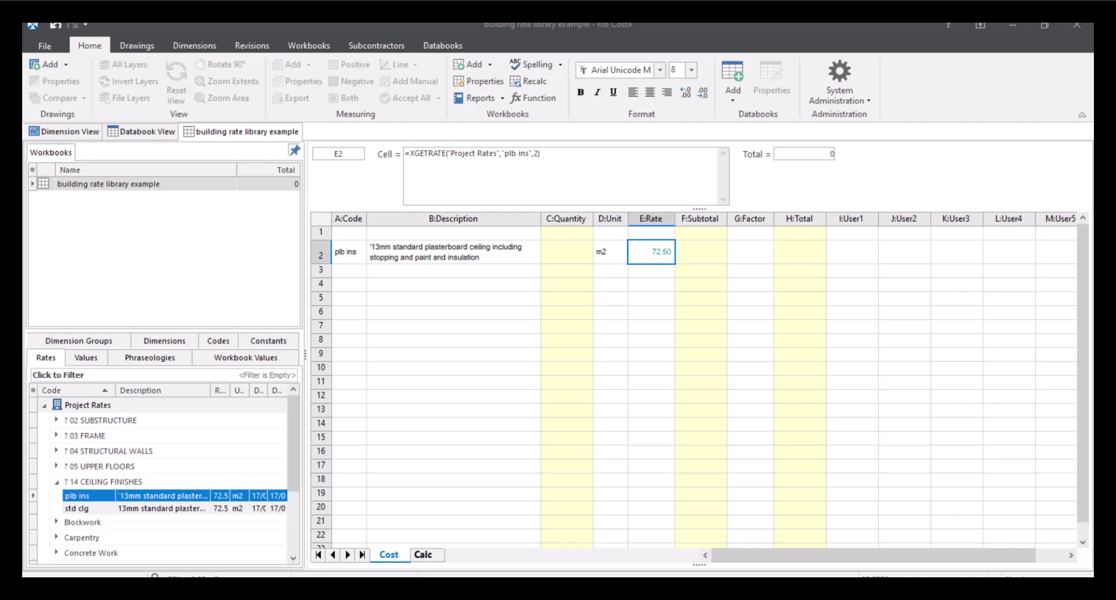
# - Begin exporting the "building rate library example" building to an EXF file on the Desktop under its own name
pyautogui.click(44, 47)
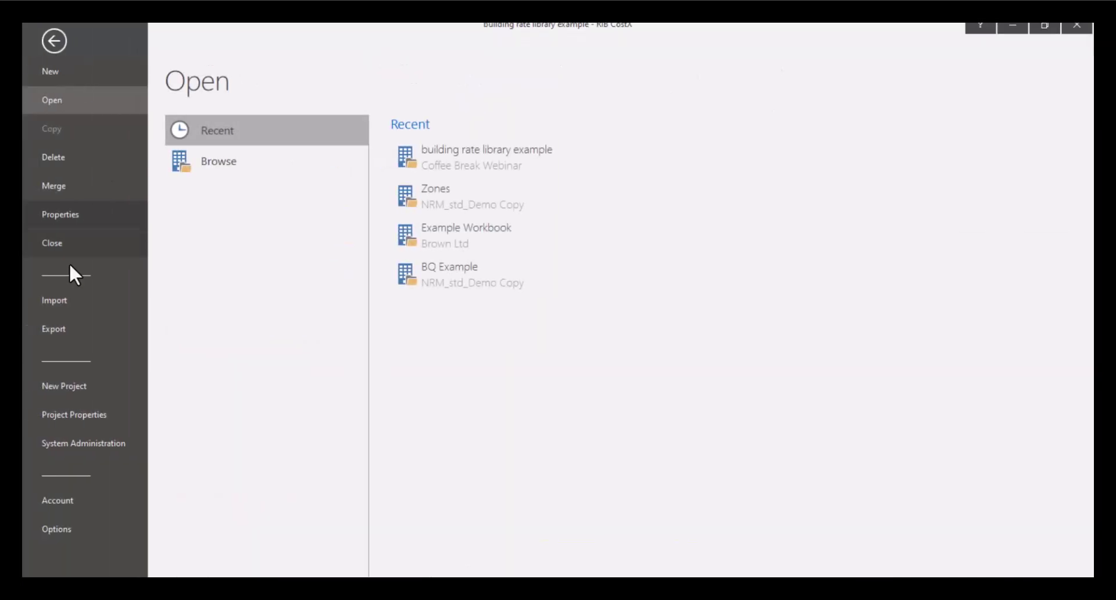
pyautogui.click(51, 329)
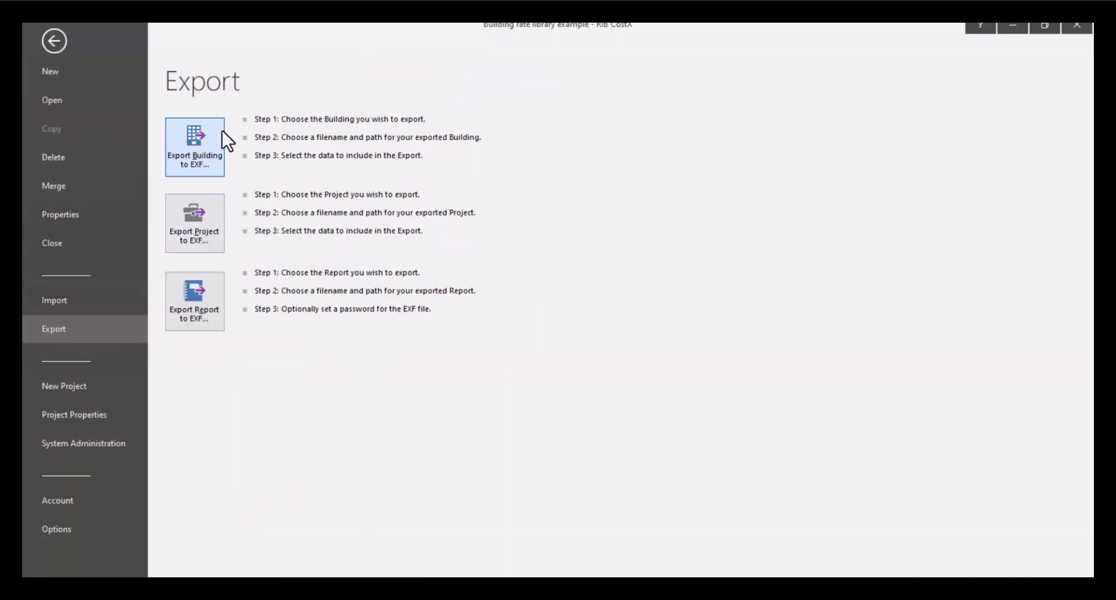
pyautogui.click(198, 145)
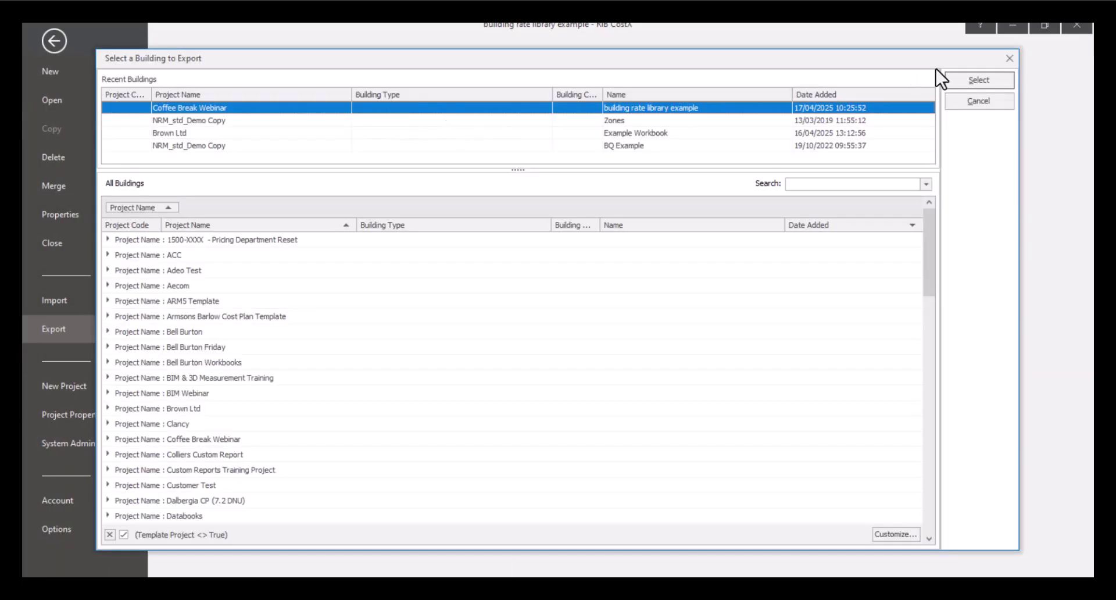
pyautogui.click(977, 81)
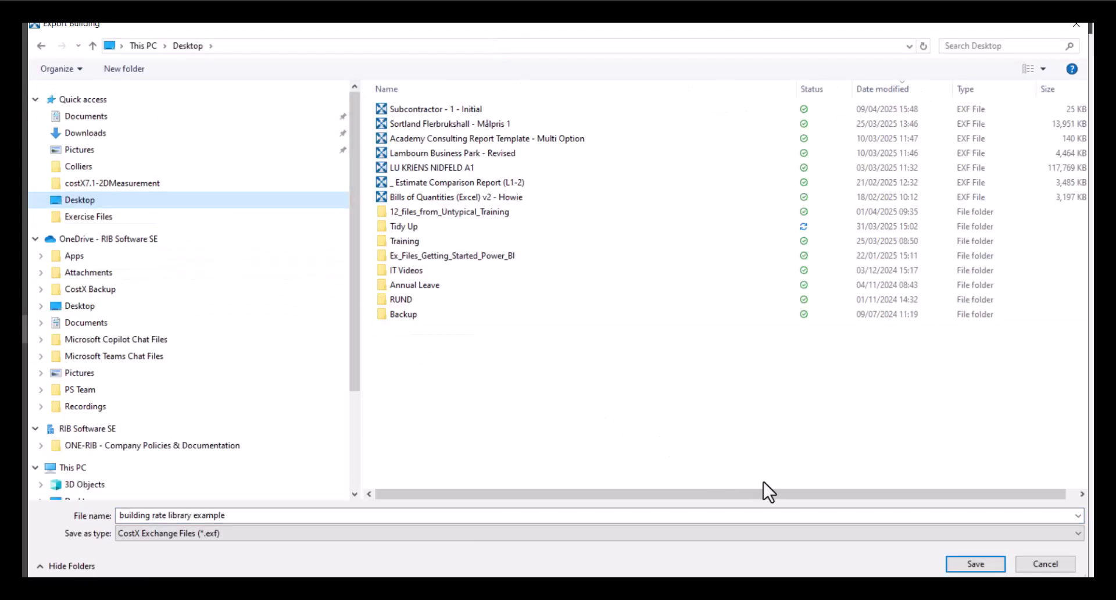
pyautogui.click(970, 566)
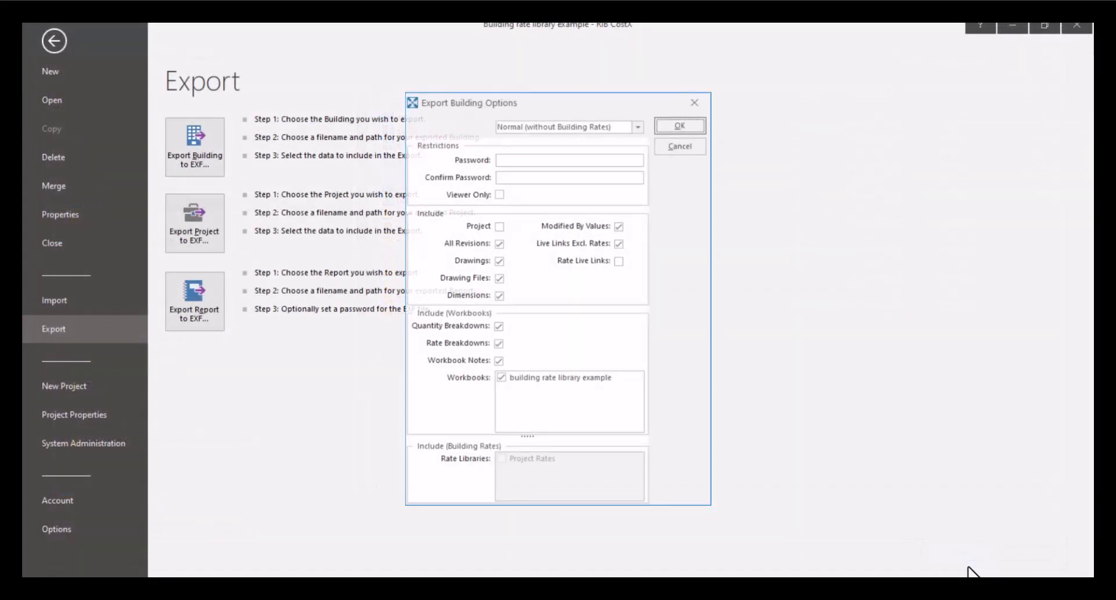
# - Try the Normal (All Building data) export type and the Project Rates inclusion option, and cancel the building export
pyautogui.click(640, 125)
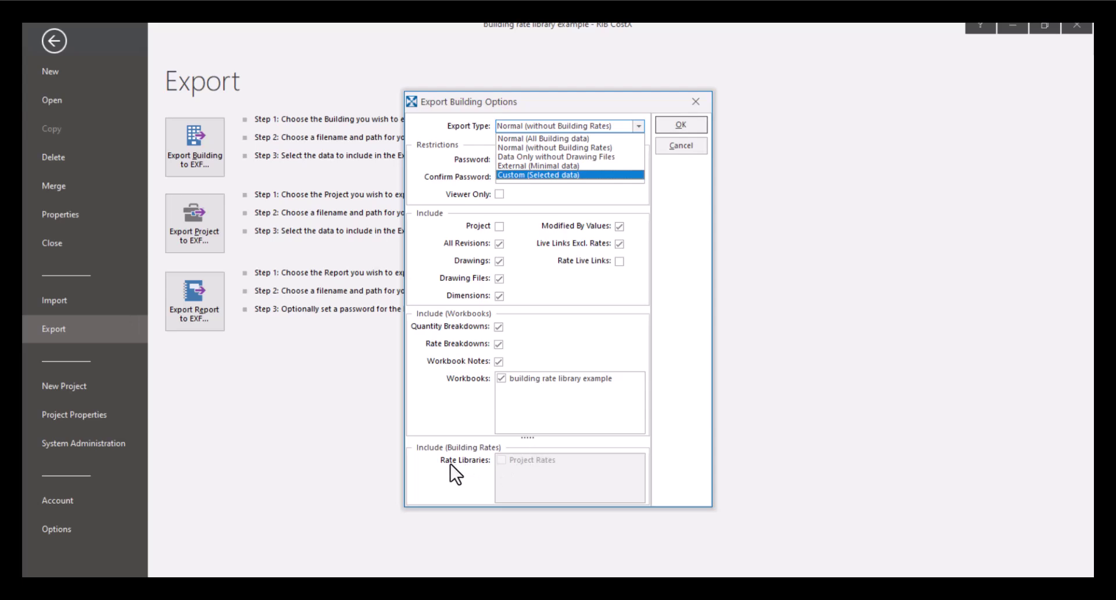
pyautogui.click(503, 459)
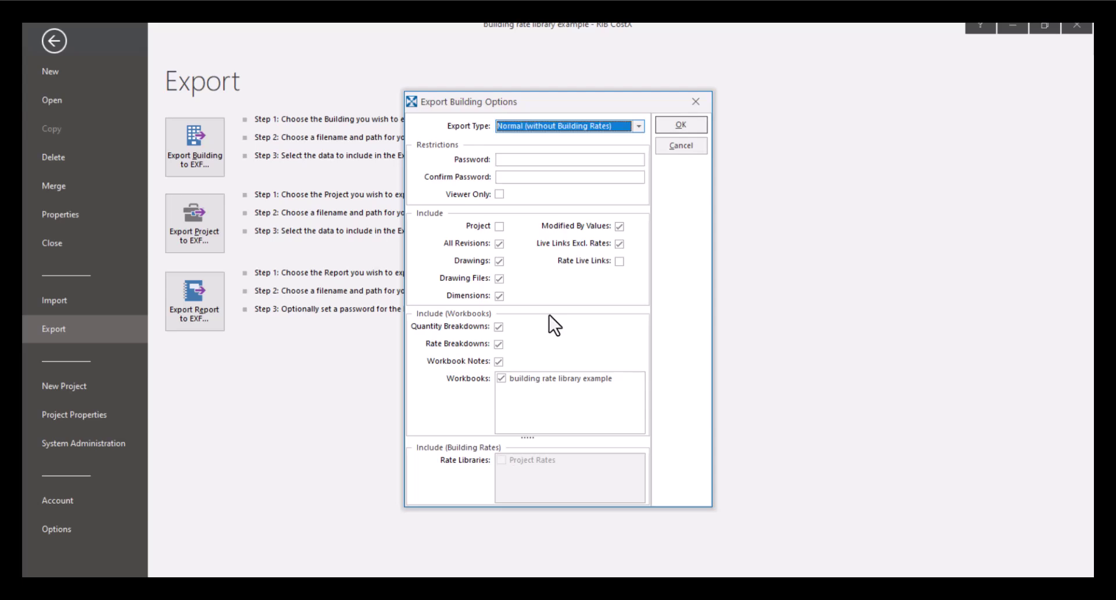
pyautogui.click(638, 128)
pyautogui.click(582, 139)
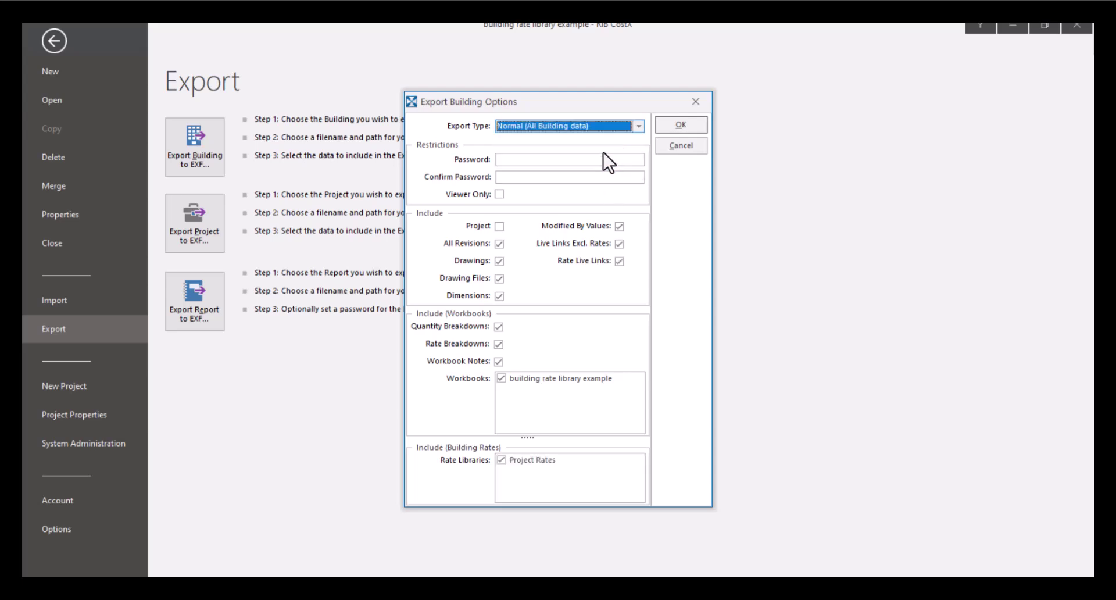
pyautogui.click(501, 460)
pyautogui.press('Escape')
pyautogui.press('Escape')
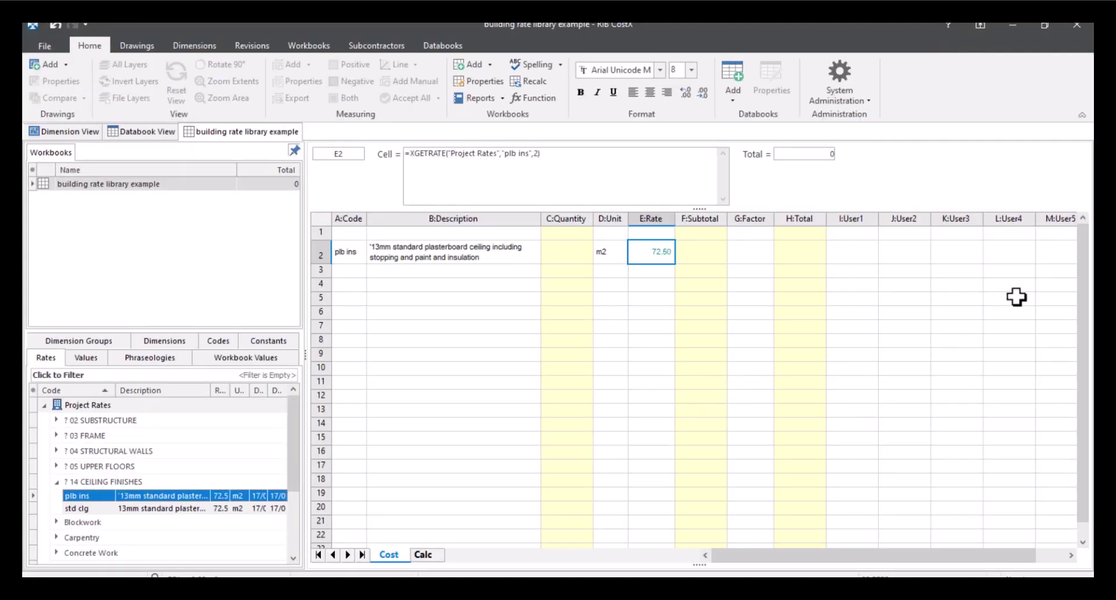
# - Show the import options for rate libraries in System Administration
pyautogui.click(850, 75)
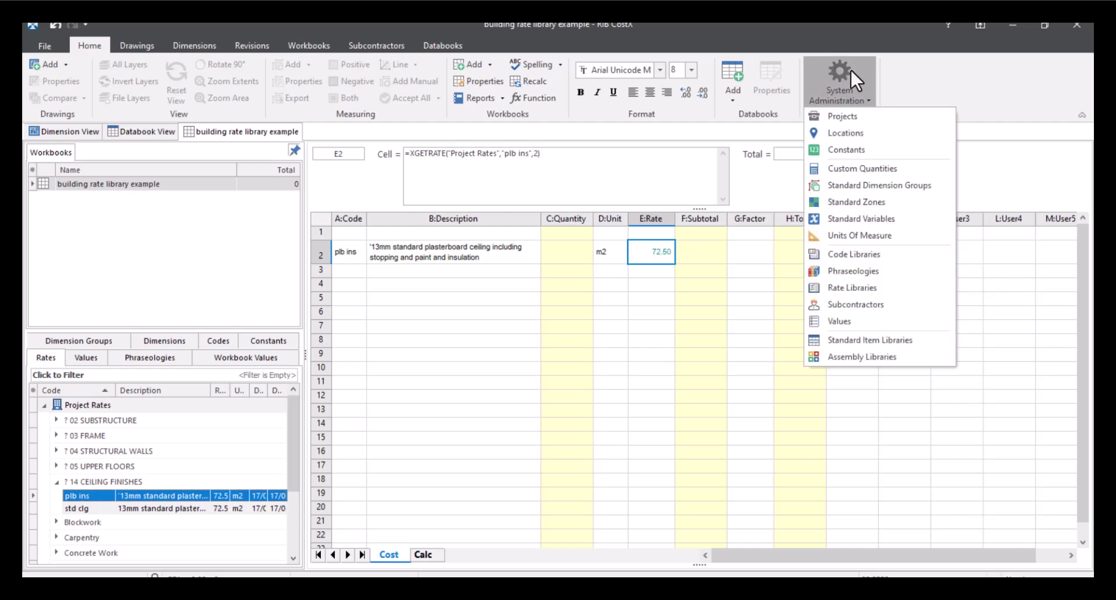
pyautogui.click(875, 285)
pyautogui.click(806, 214)
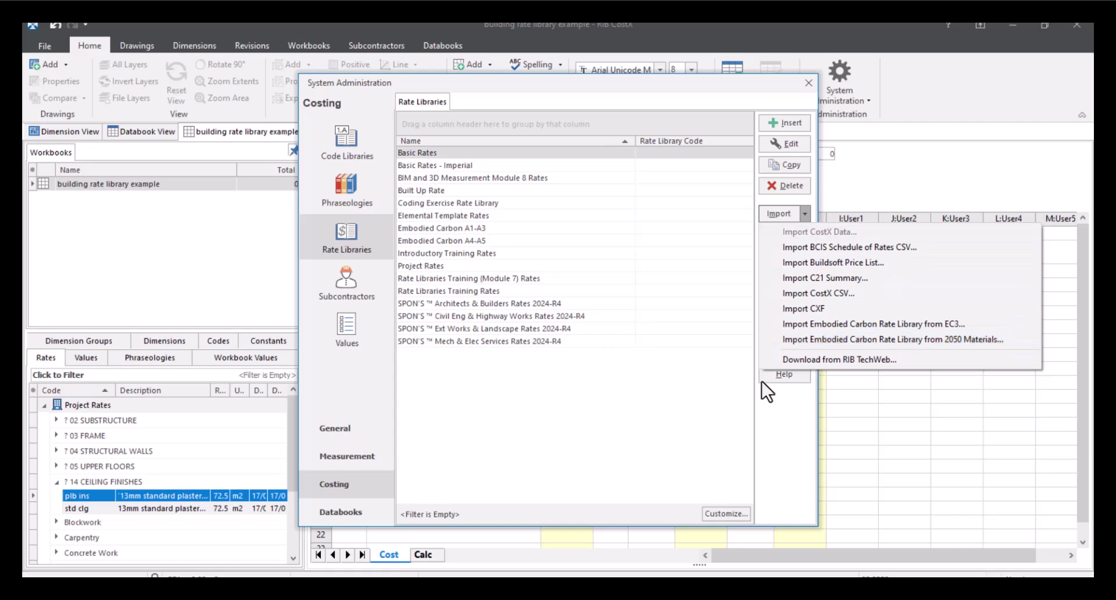
# - Search the help for "Importing an Embodied Carbon Rate Library from 2050 materials" and widen the title column of the results
pyautogui.click(785, 374)
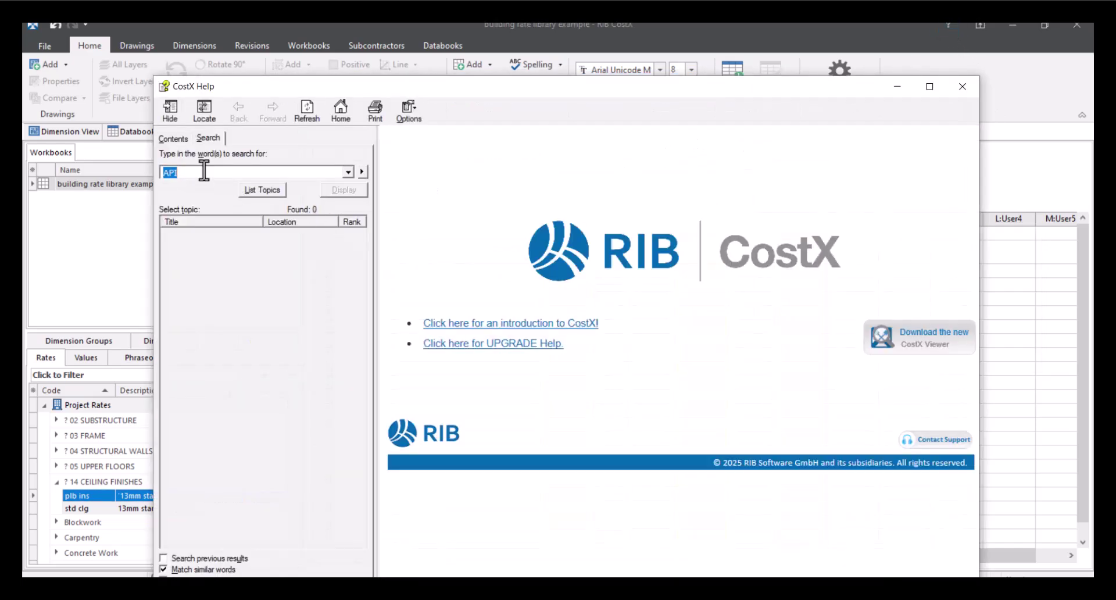
pyautogui.write('Importing an Embodied Carbon ')
pyautogui.write('Rate Library from 202')
pyautogui.write('0 materials')
pyautogui.press('Return')
pyautogui.moveTo(264, 222); pyautogui.dragTo(344, 221)
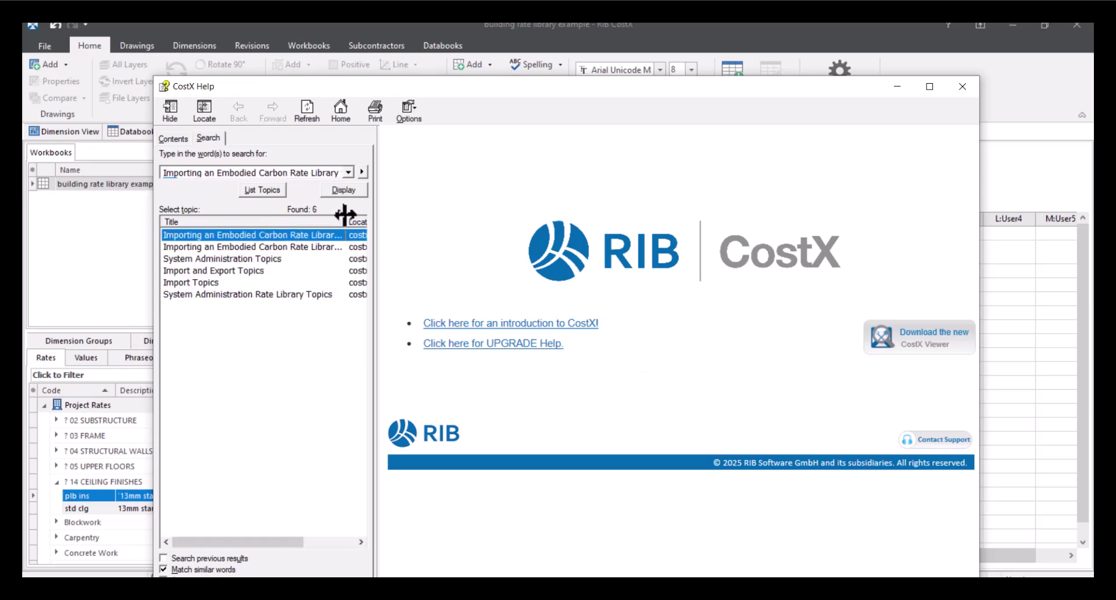
# - Open the help topic on importing an embodied carbon rate library from 2050 Materials and read through it
pyautogui.doubleClick(305, 235)
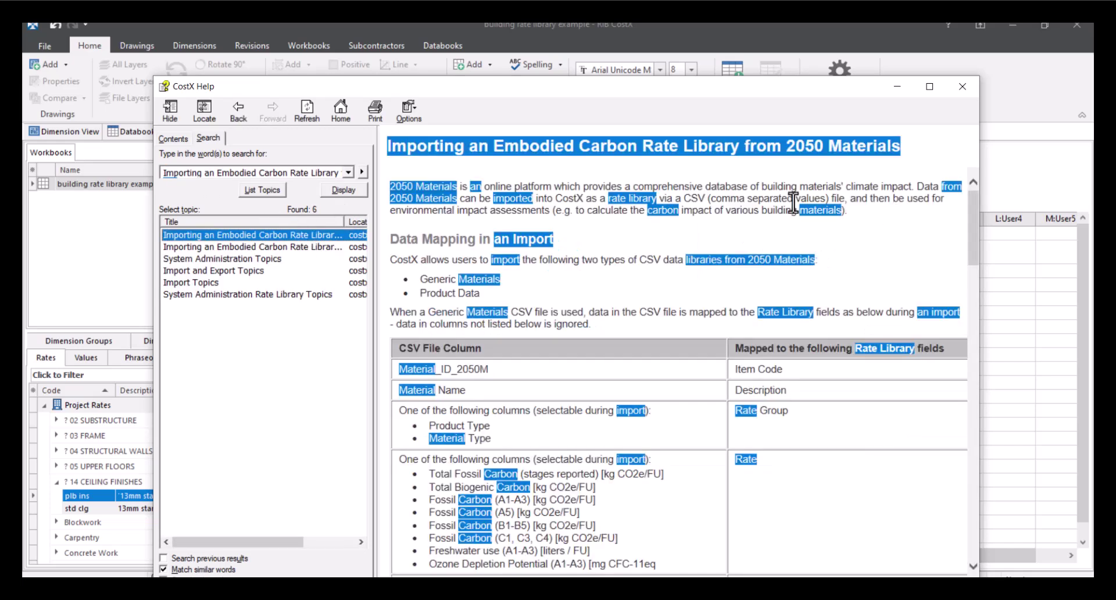
pyautogui.scroll(-10, 563, 326)
pyautogui.scroll(-10, 617, 358)
pyautogui.scroll(15, 617, 358)
pyautogui.scroll(4, 617, 358)
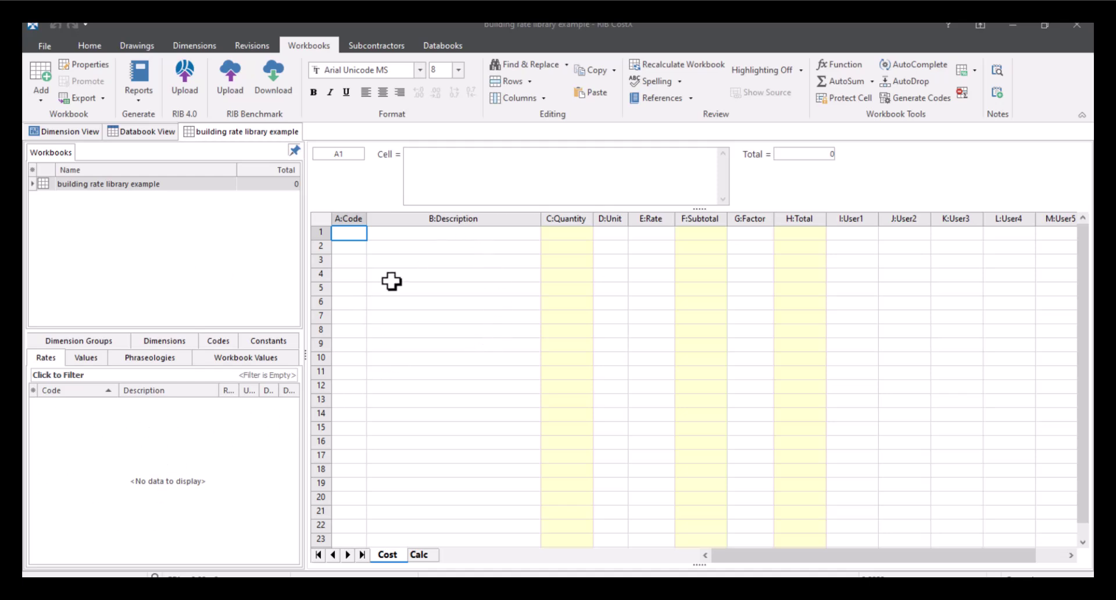
# - Insert the Project Rates library from System Administration into the building's rate libraries, keeping its name and 0.00 mark-up, and update the building properties
pyautogui.click(44, 46)
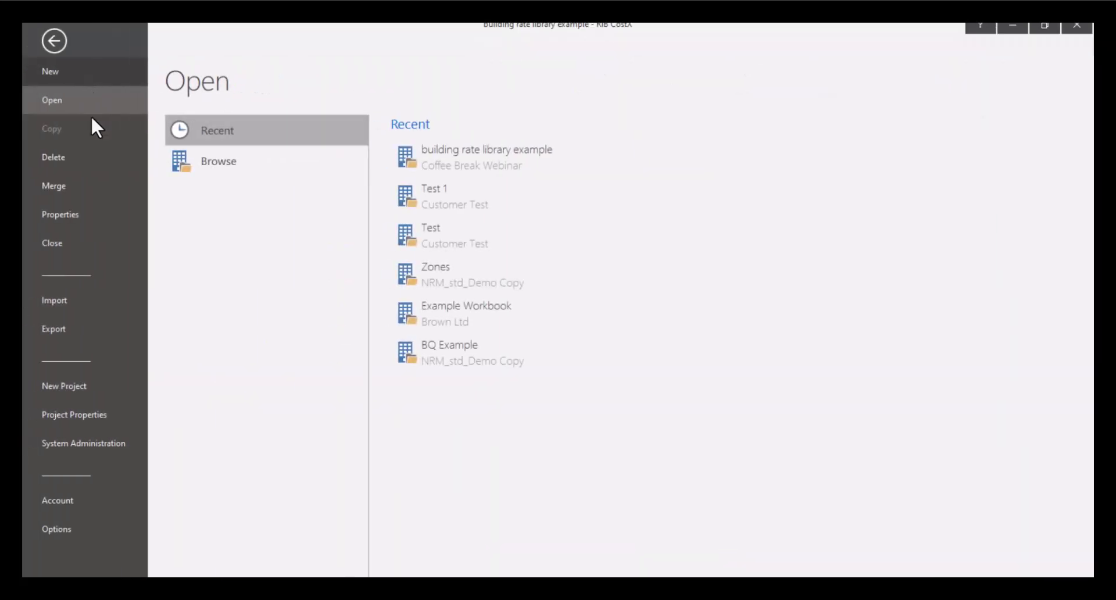
pyautogui.click(97, 214)
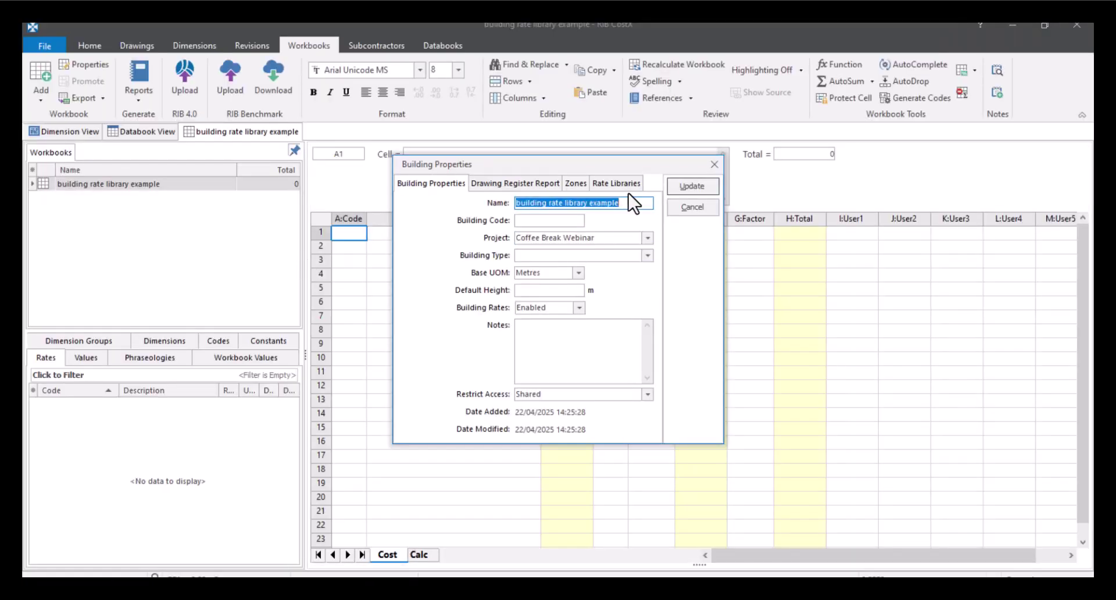
pyautogui.click(629, 181)
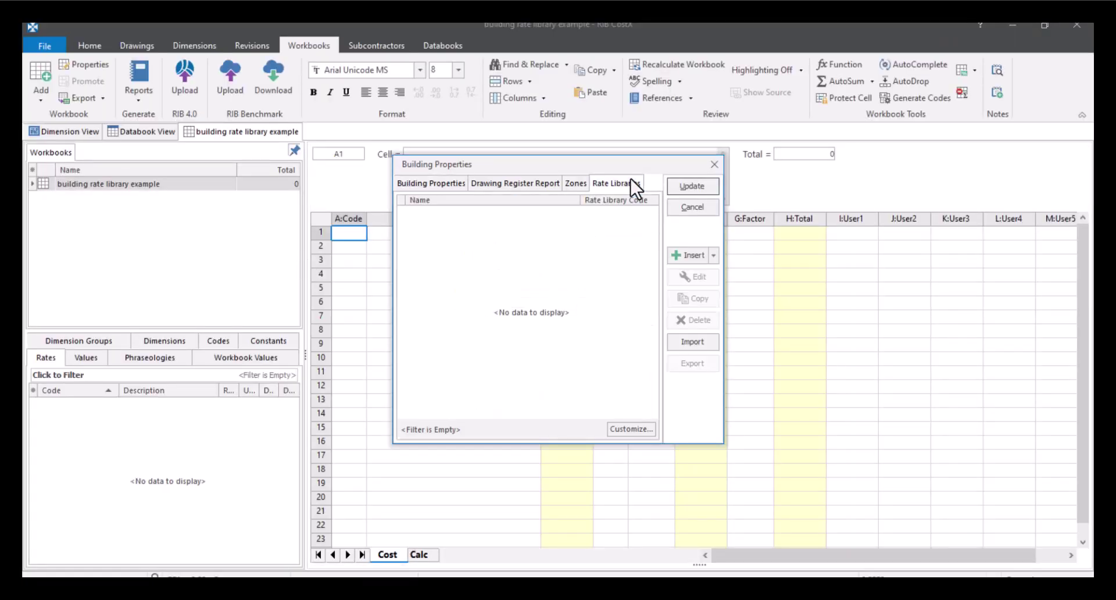
pyautogui.click(715, 255)
pyautogui.click(734, 290)
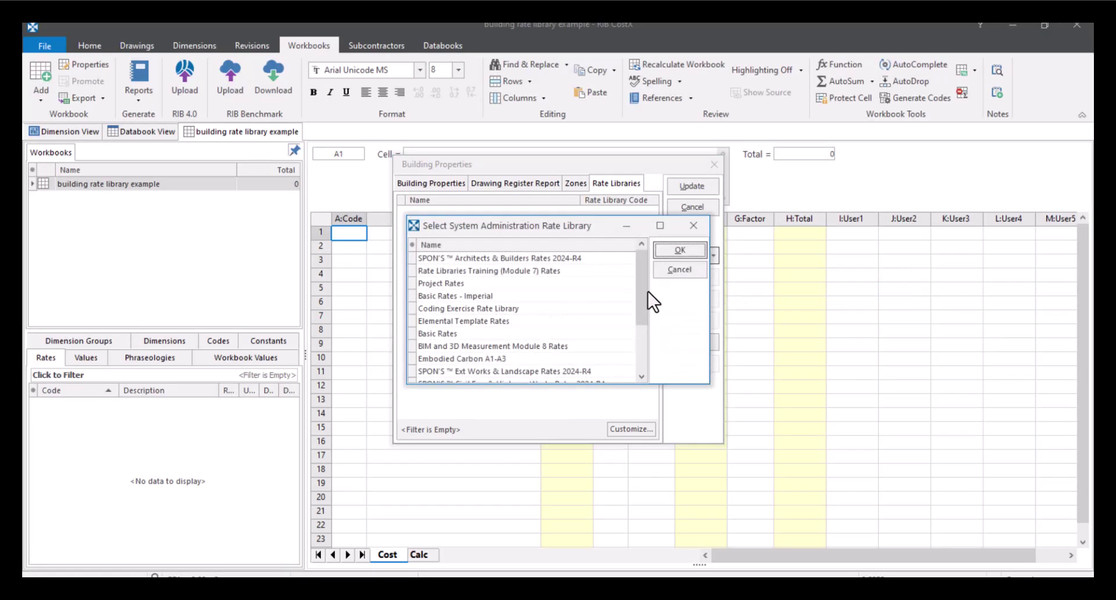
pyautogui.moveTo(641, 290); pyautogui.dragTo(643, 344)
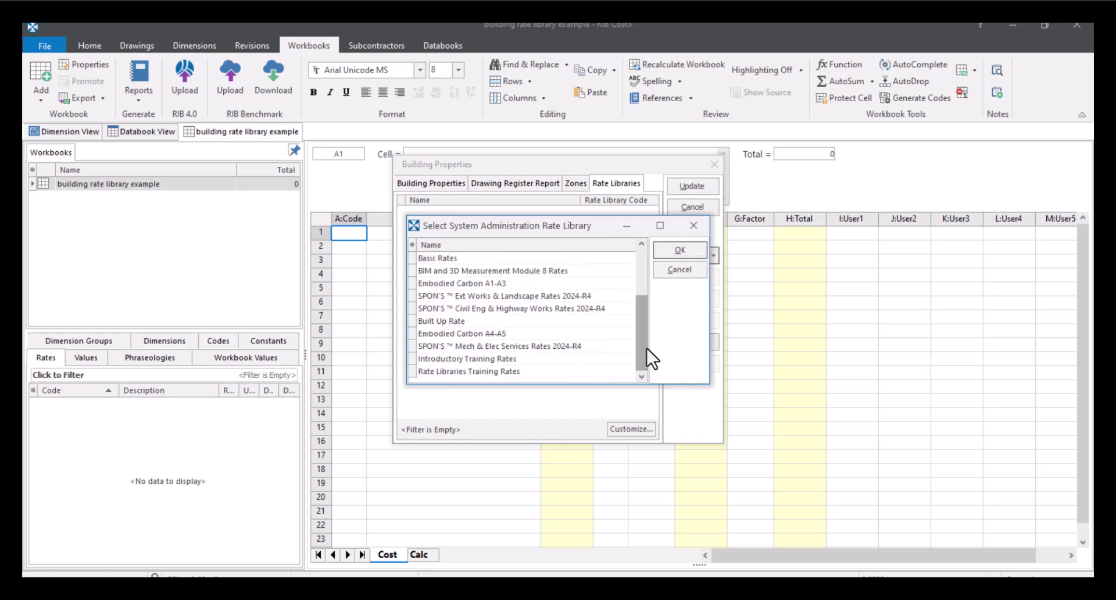
pyautogui.scroll(2, 571, 302)
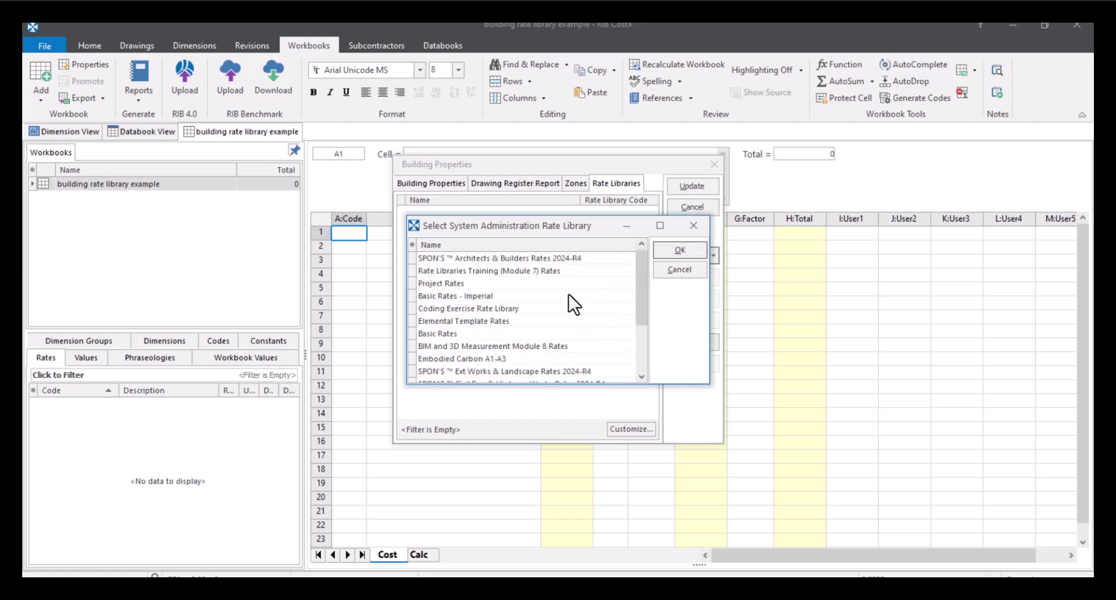
pyautogui.click(549, 284)
pyautogui.click(675, 249)
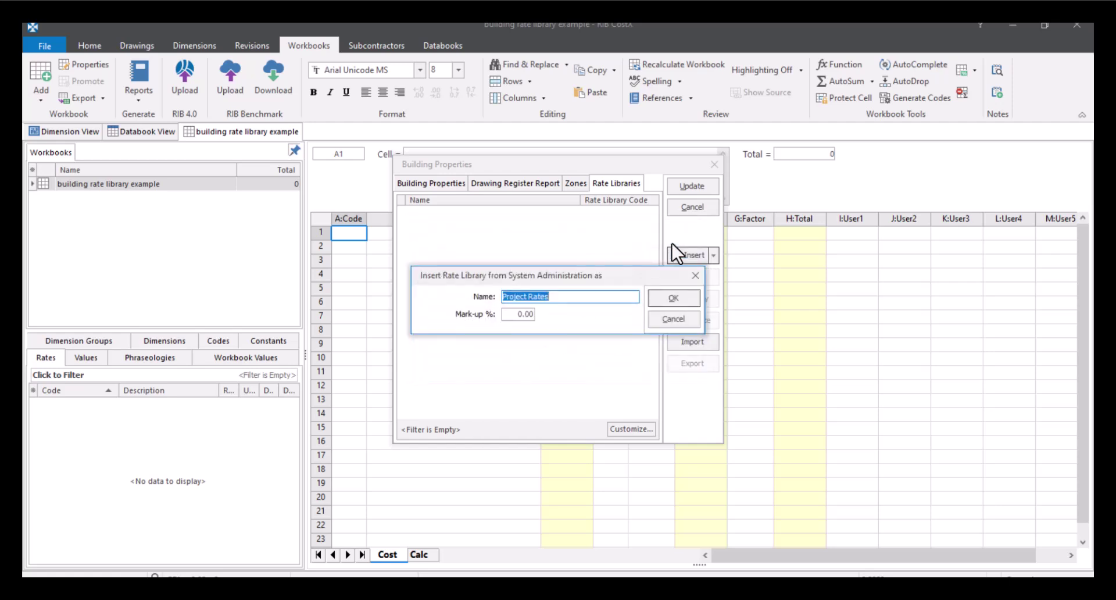
pyautogui.click(674, 298)
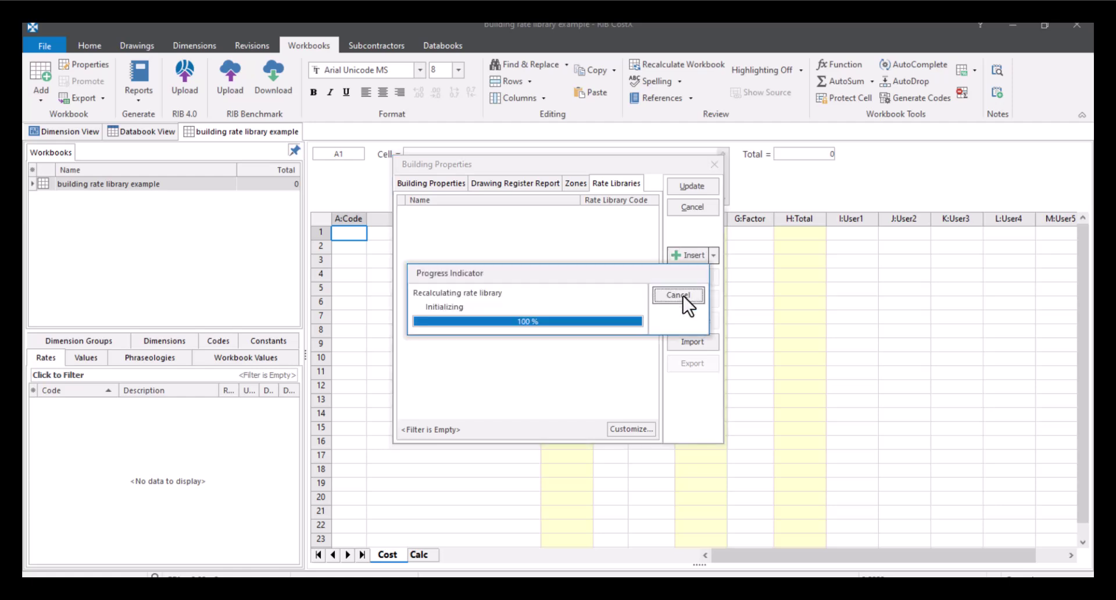
pyautogui.click(698, 188)
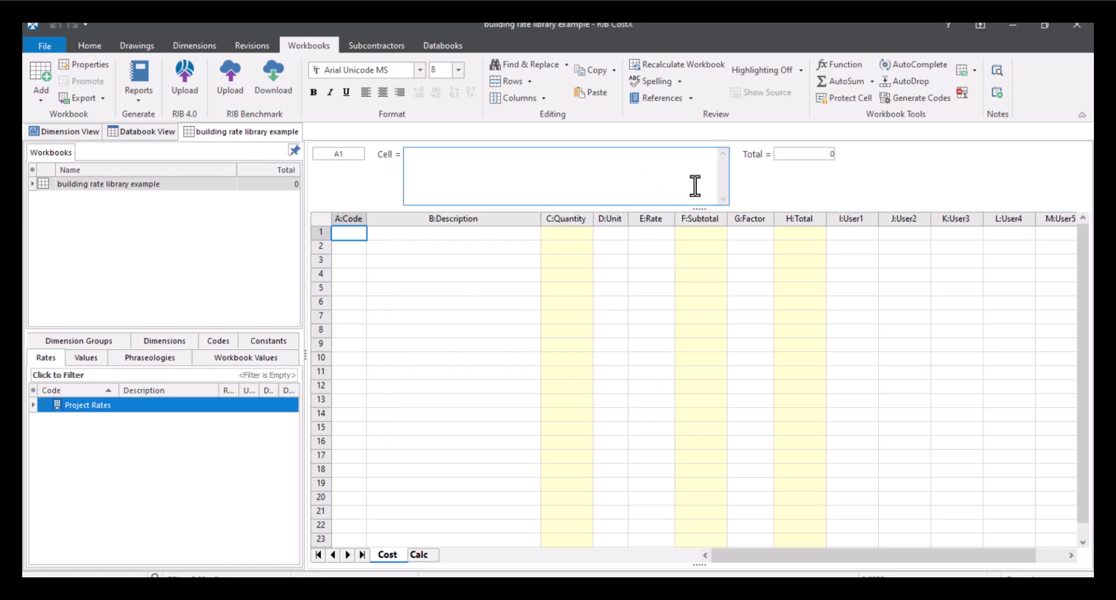
# - Add the "plb ins" rate from Project Rates, group 14 CEILING FINISHES, to workbook row 1 with a live rate link
pyautogui.click(44, 405)
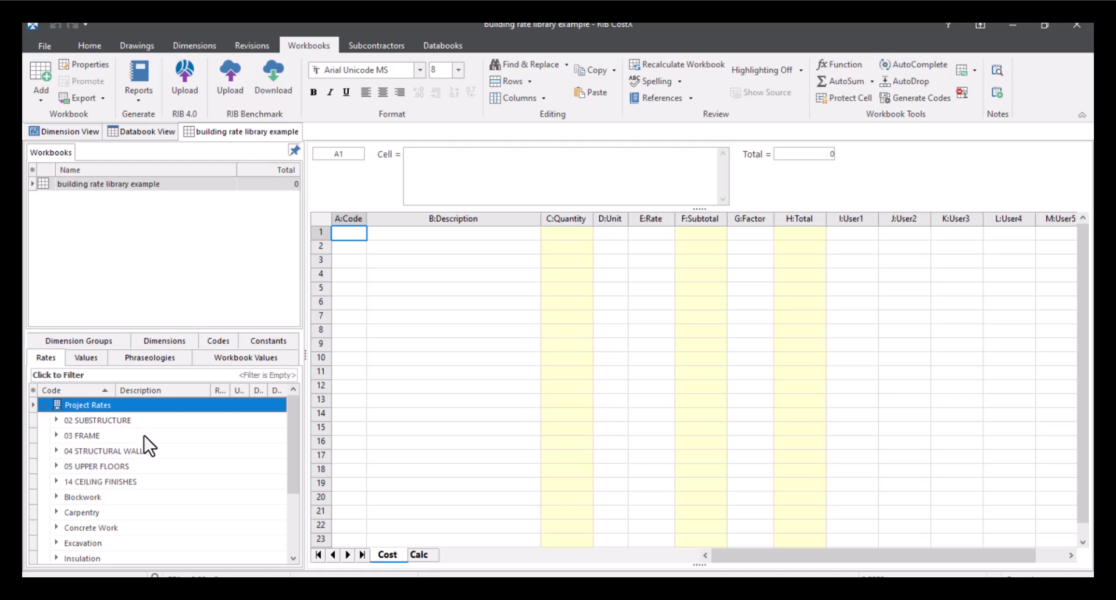
pyautogui.click(55, 481)
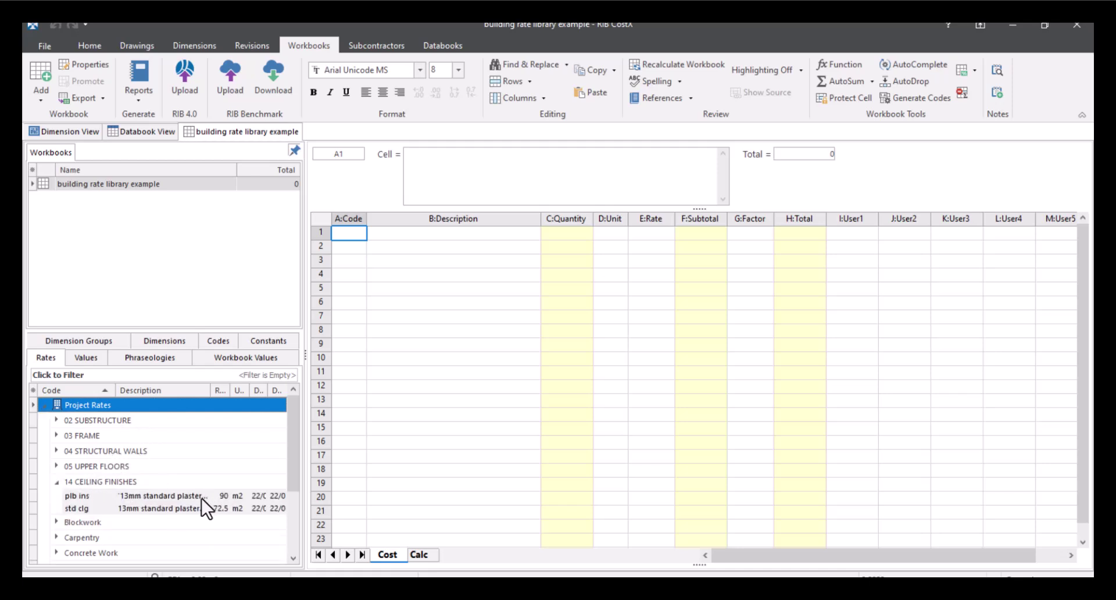
pyautogui.moveTo(181, 496); pyautogui.dragTo(502, 243)
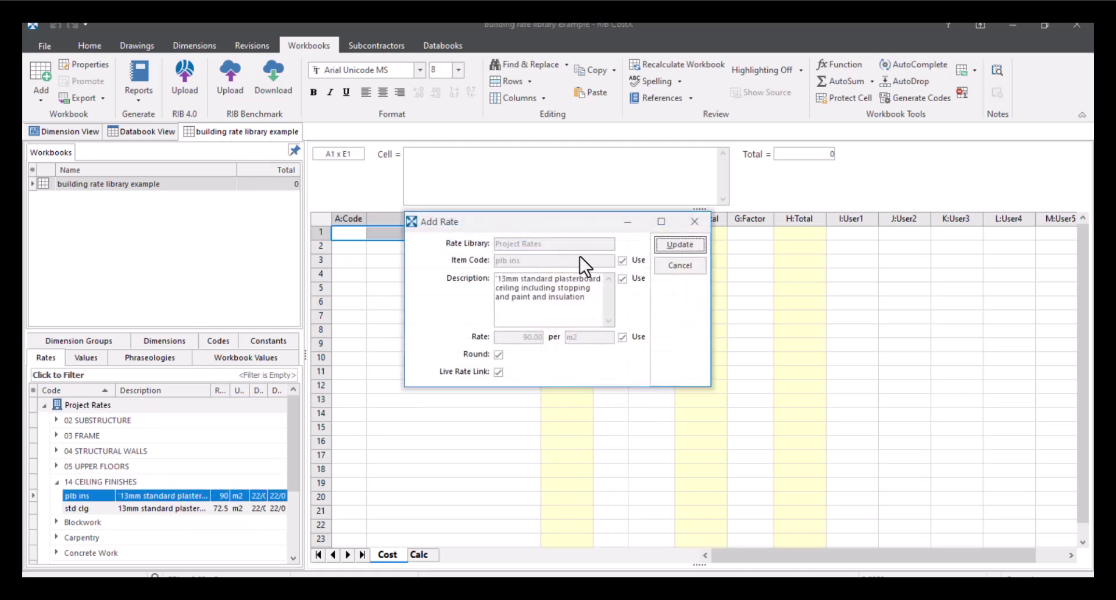
pyautogui.click(689, 243)
# - Inspect the rate, description, code and unit cells of the ceiling item in row 1
pyautogui.click(669, 239)
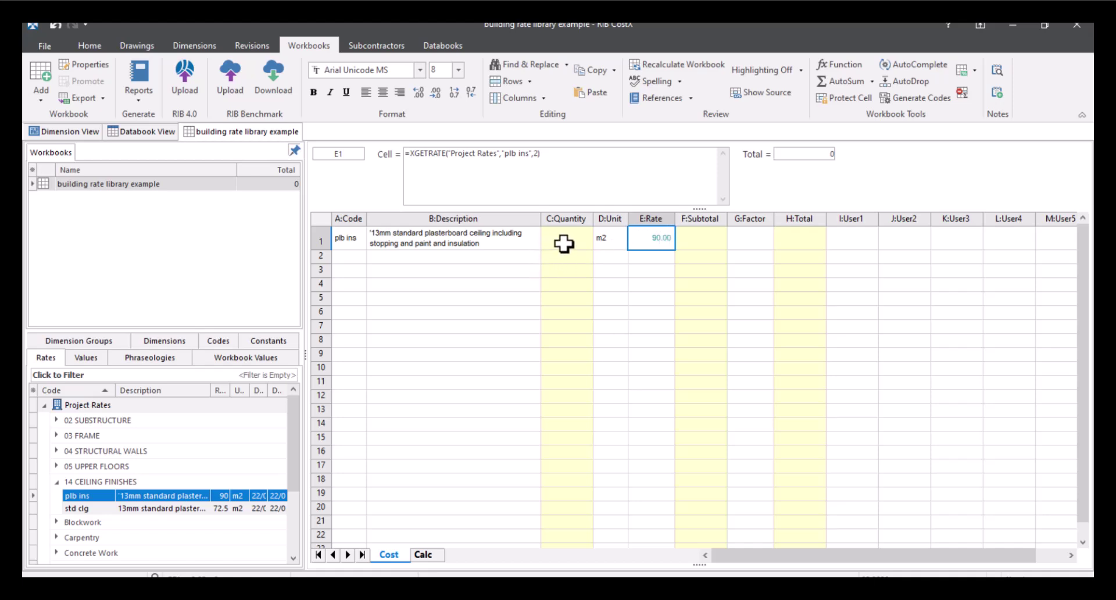
pyautogui.click(410, 238)
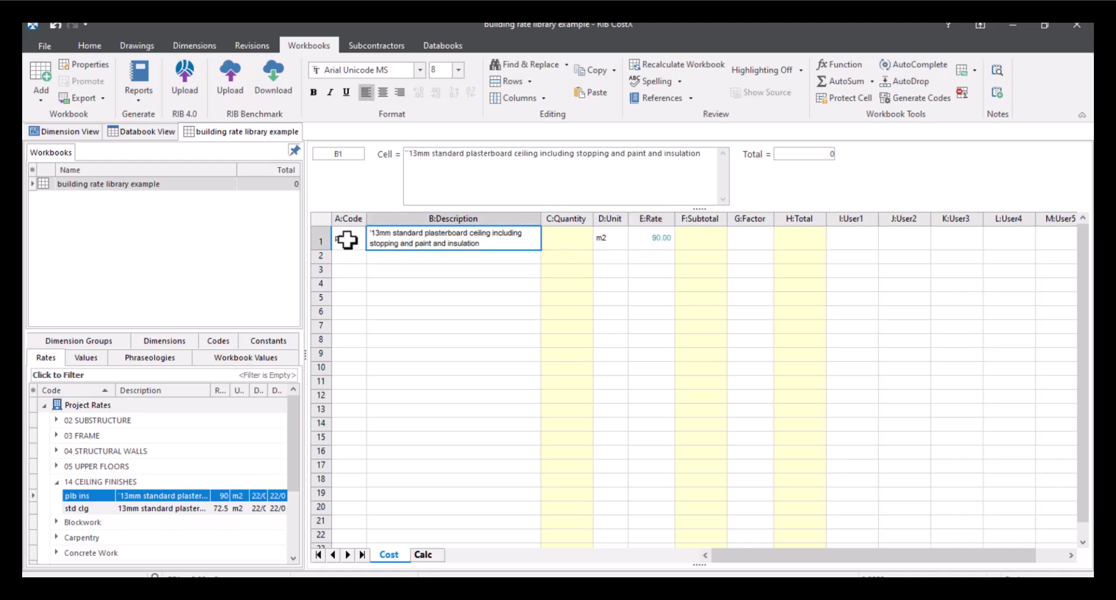
pyautogui.click(344, 242)
pyautogui.click(460, 317)
pyautogui.click(615, 238)
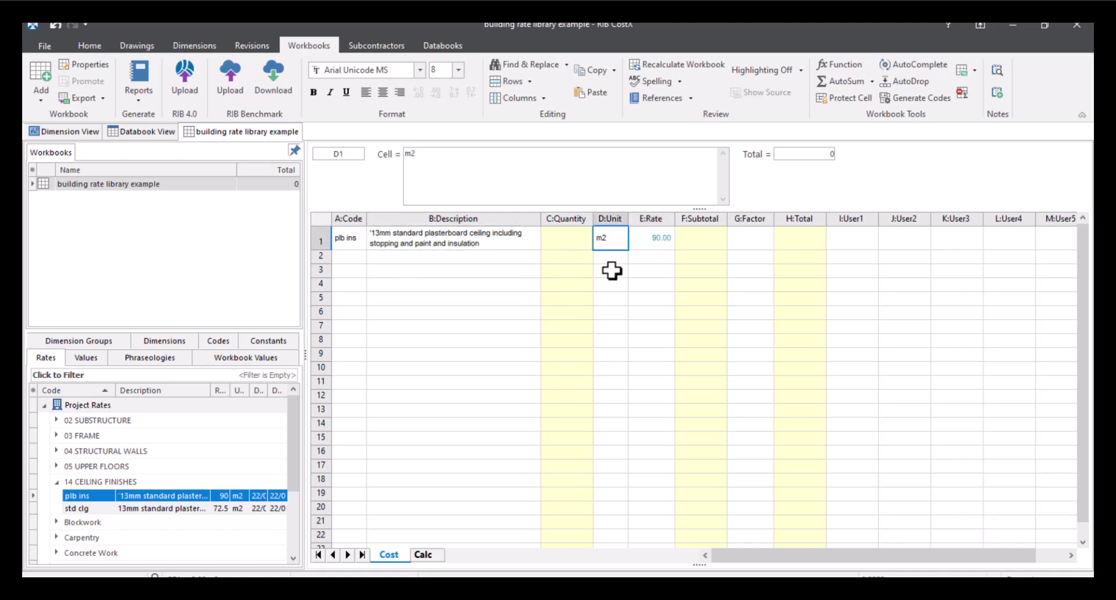
pyautogui.click(612, 271)
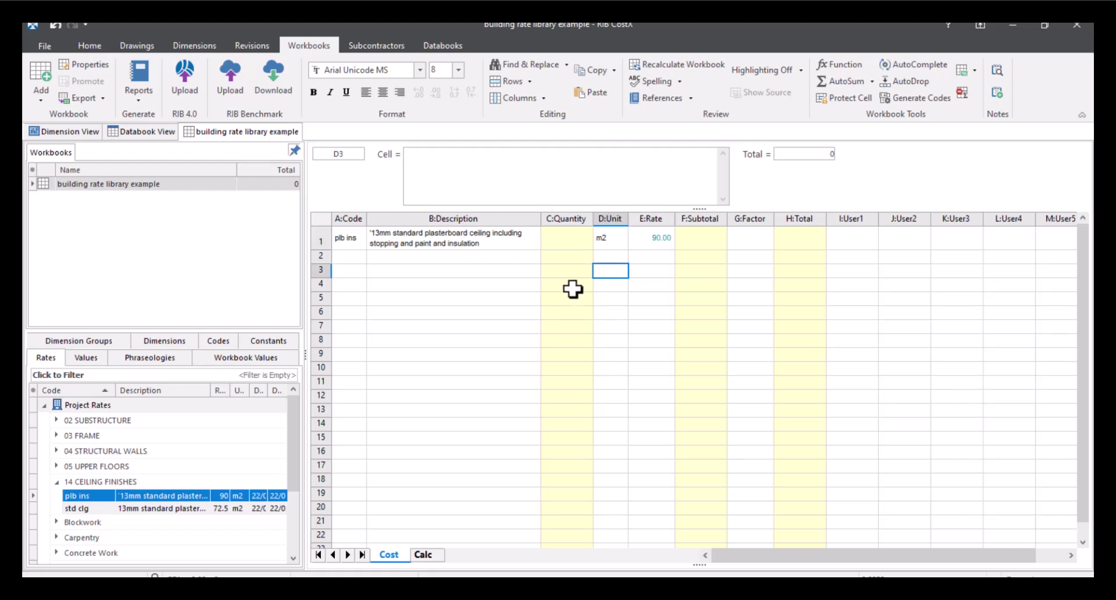
# - Add a building revision named "Revision 2" with databooks set to Promote and lock, and promote the workbook to it
pyautogui.click(247, 42)
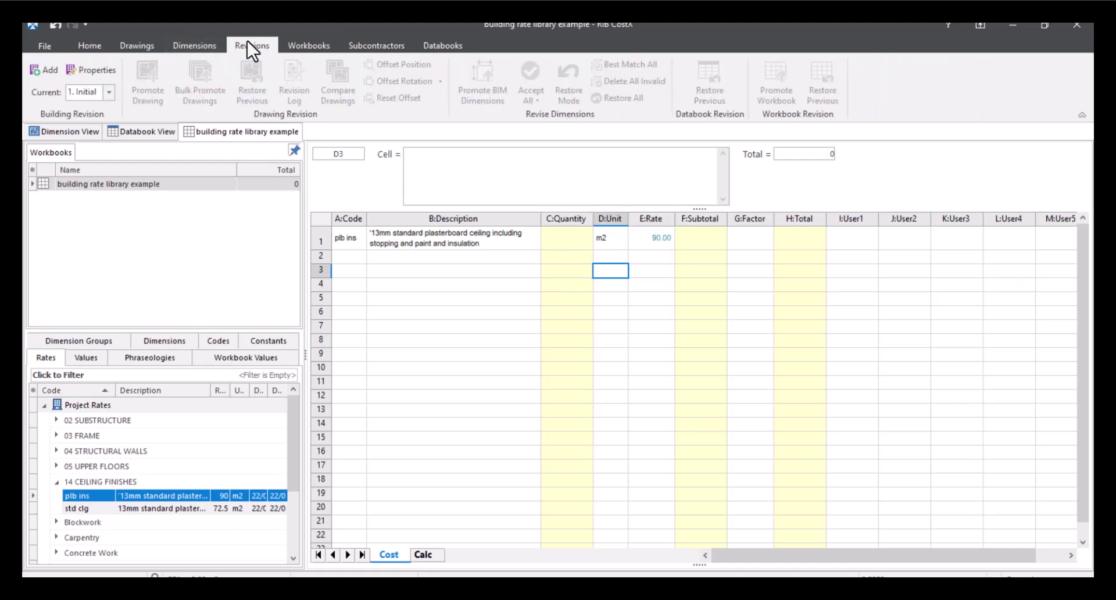
pyautogui.click(41, 69)
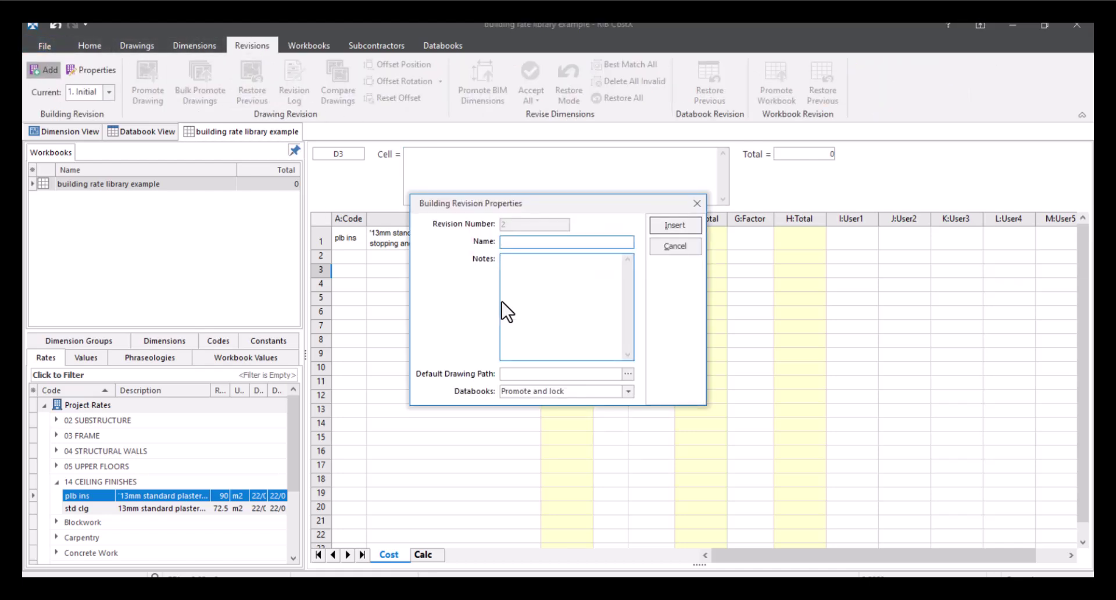
pyautogui.write('Revision 2')
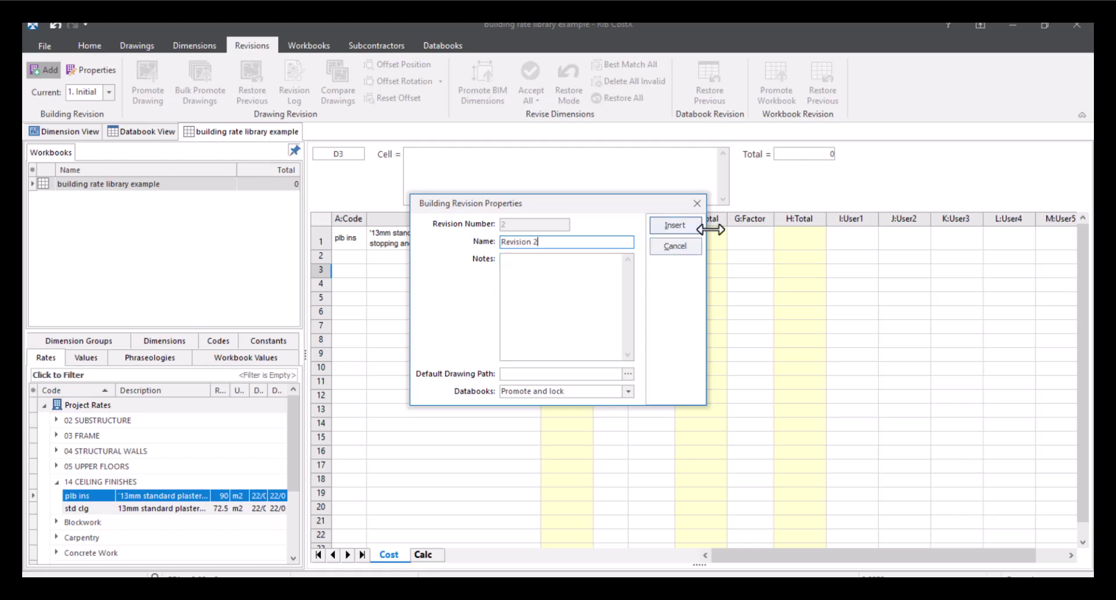
pyautogui.click(677, 228)
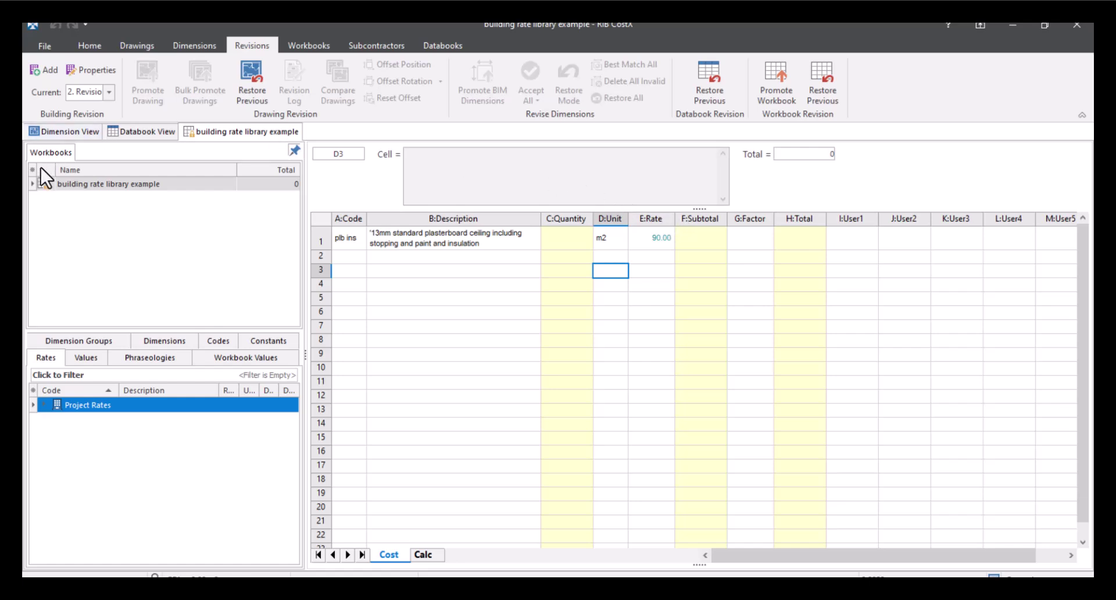
pyautogui.moveTo(43, 193)
pyautogui.click(776, 72)
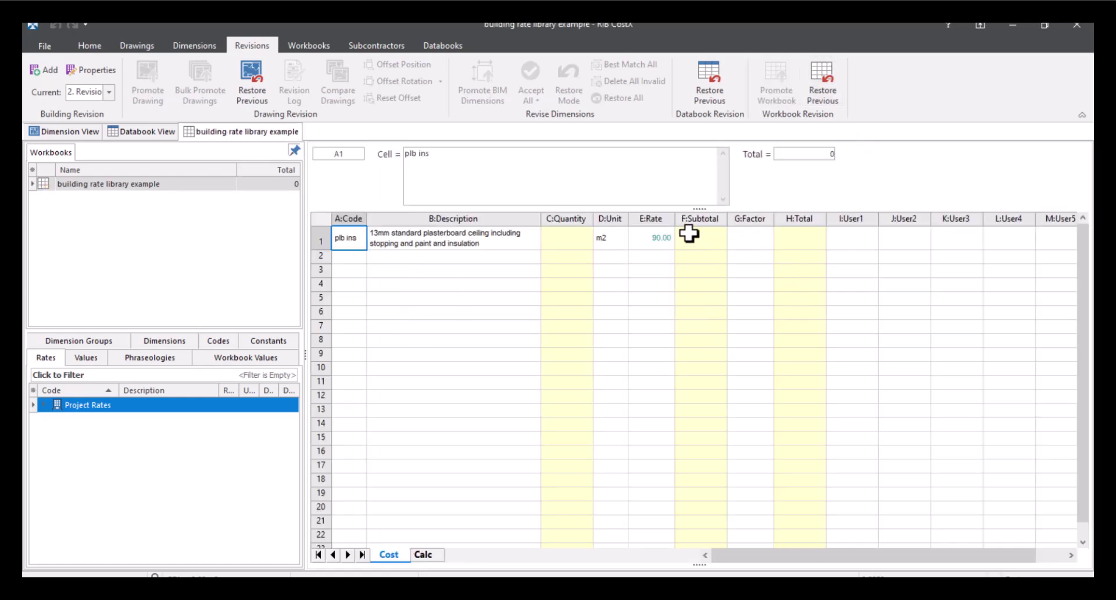
# - Delete the 150mm fibreglass insulation line from the rate calculation of "plb ins" in Project Rates and update the rate
pyautogui.click(659, 236)
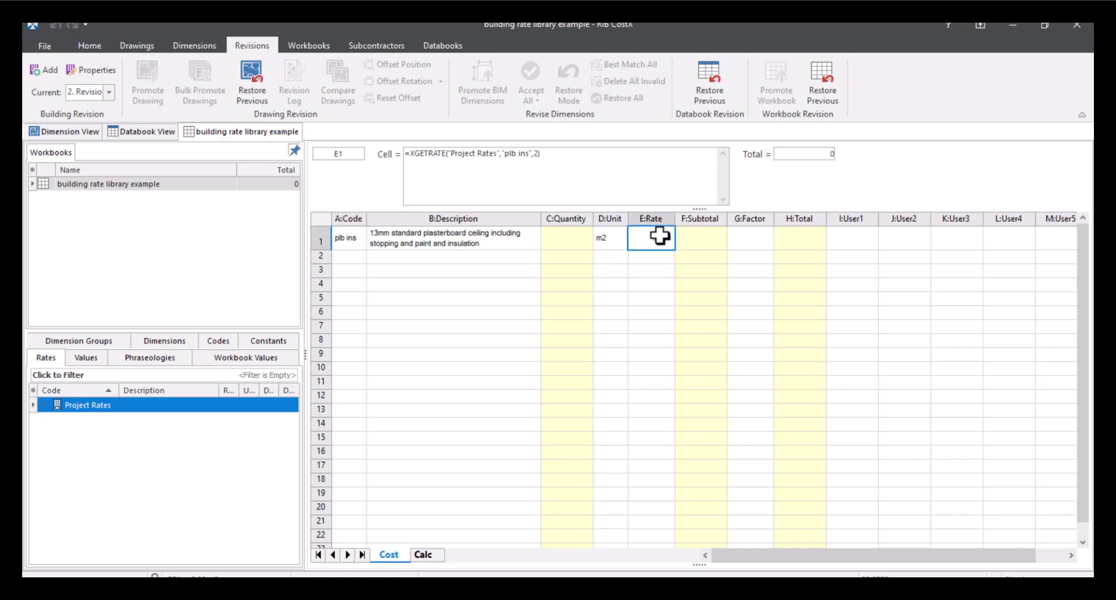
pyautogui.click(43, 405)
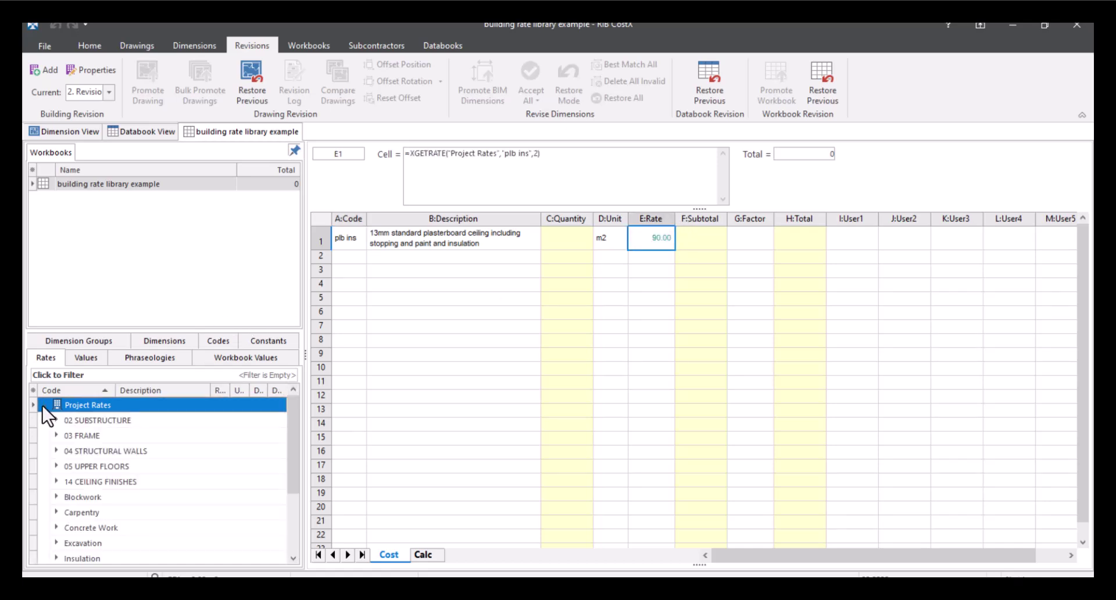
pyautogui.click(57, 482)
pyautogui.click(201, 497)
pyautogui.rightClick(201, 496)
pyautogui.click(232, 519)
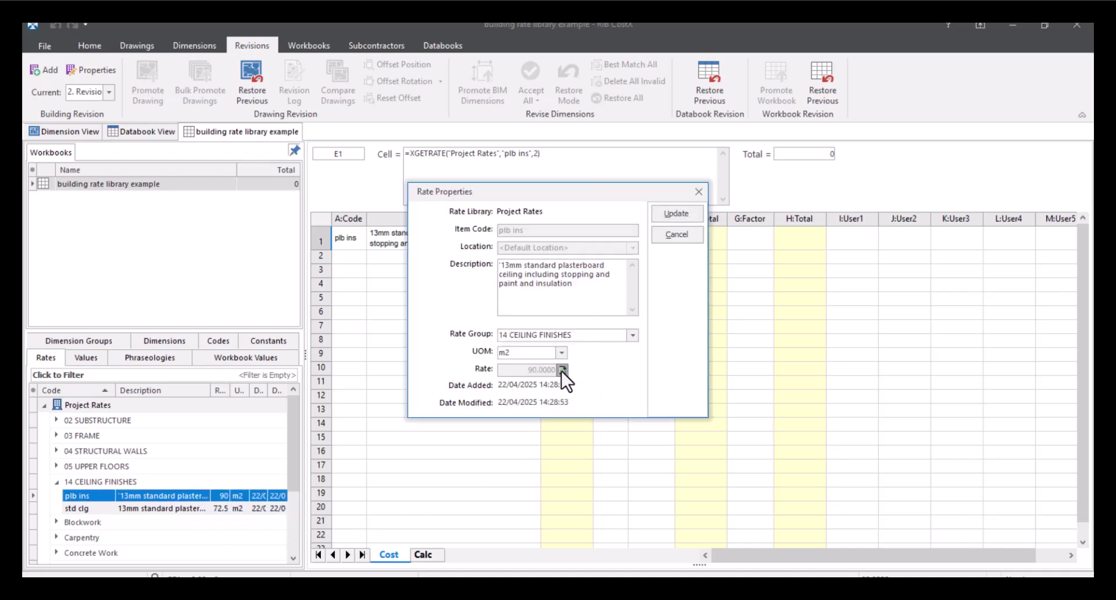
pyautogui.click(563, 370)
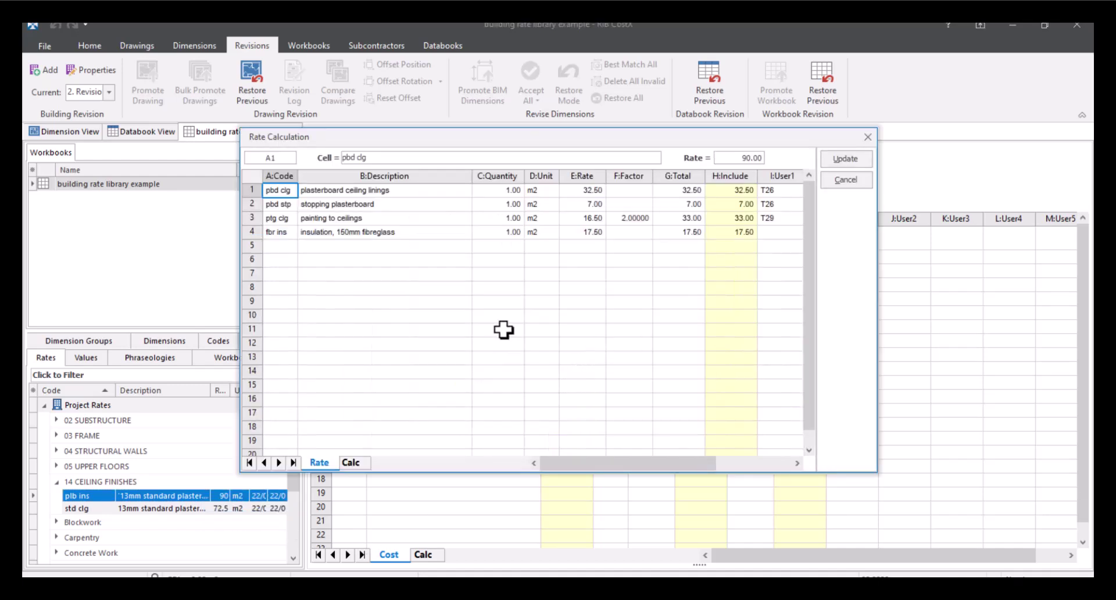
pyautogui.moveTo(275, 232); pyautogui.dragTo(750, 238)
pyautogui.press('Delete')
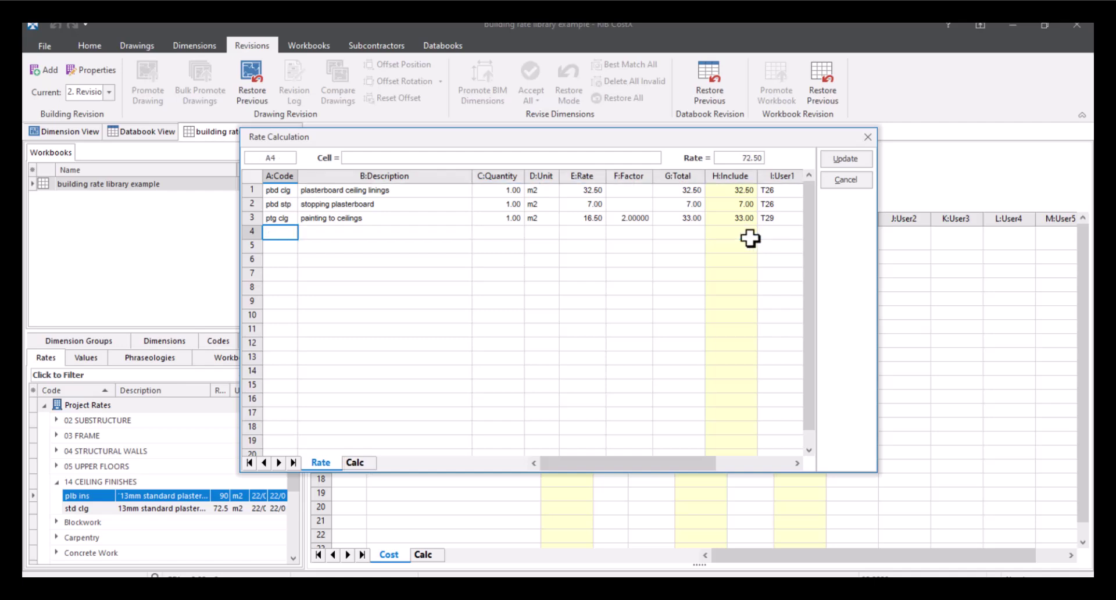
pyautogui.click(778, 260)
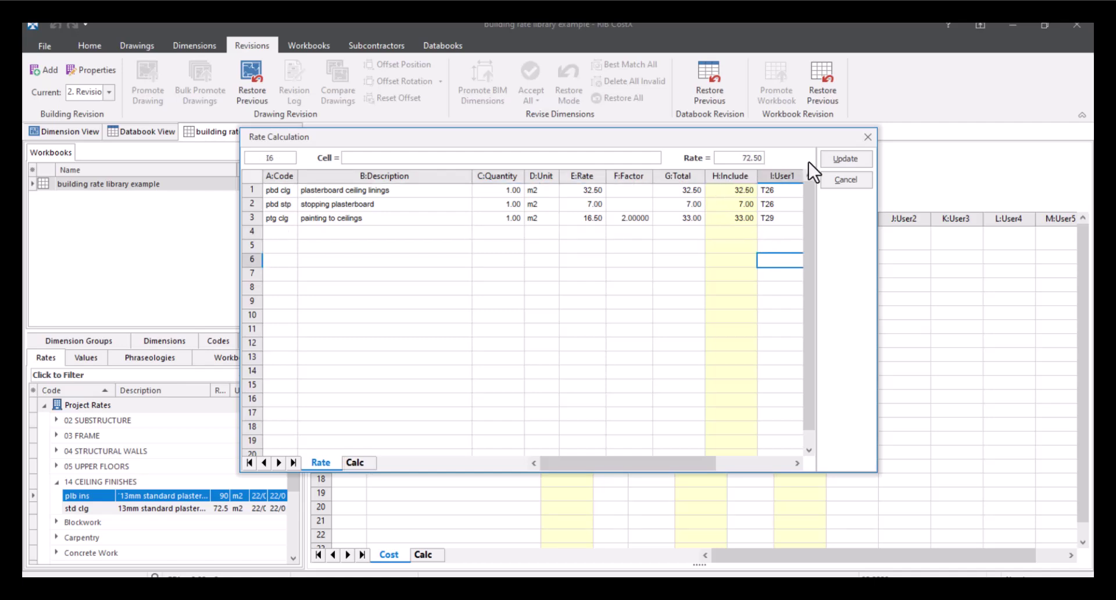
pyautogui.click(861, 160)
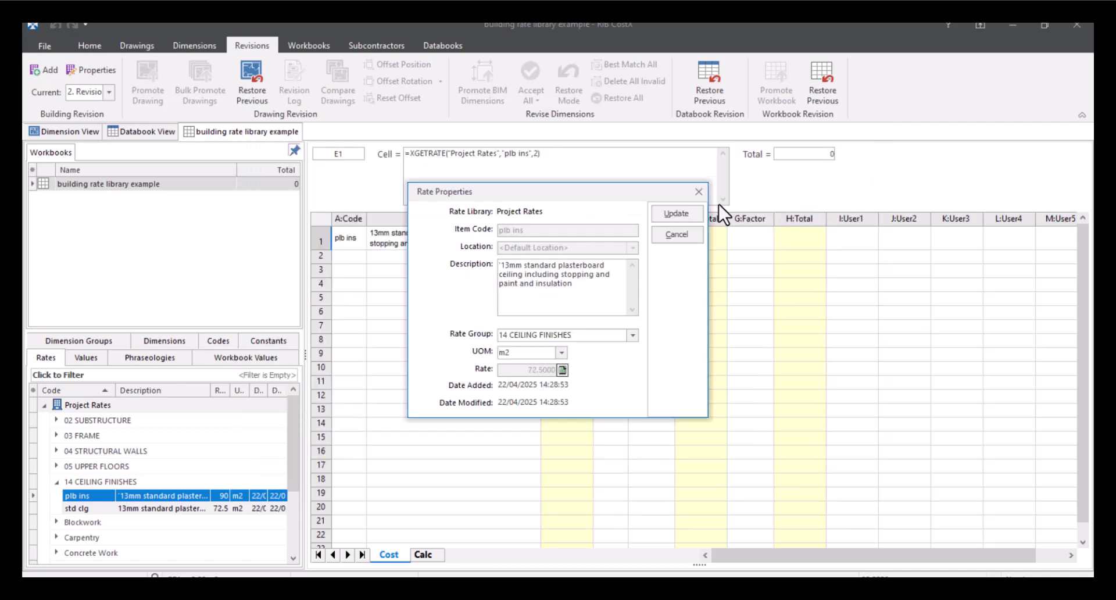
pyautogui.click(677, 213)
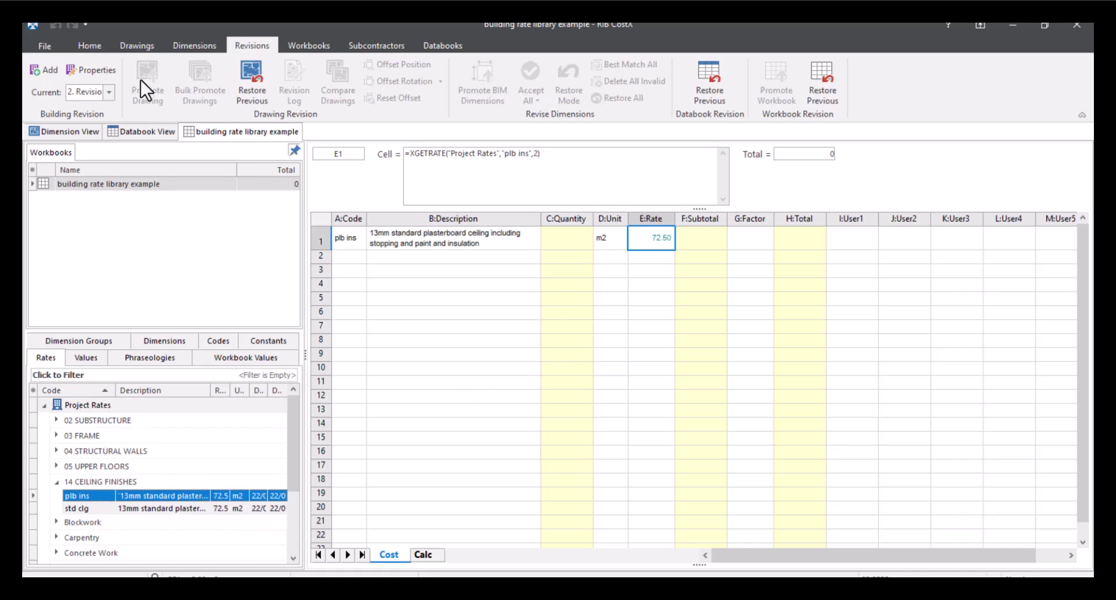
# - Switch the building to the initial revision and open its workbook to check the rate of the ceiling item
pyautogui.click(108, 92)
pyautogui.click(104, 107)
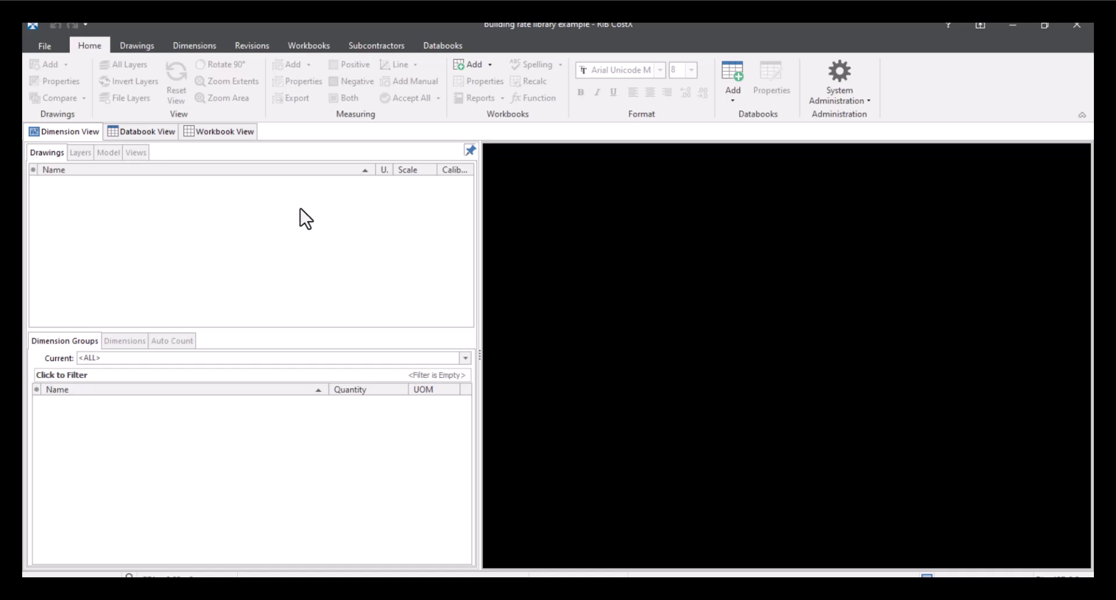
pyautogui.click(229, 132)
pyautogui.doubleClick(142, 184)
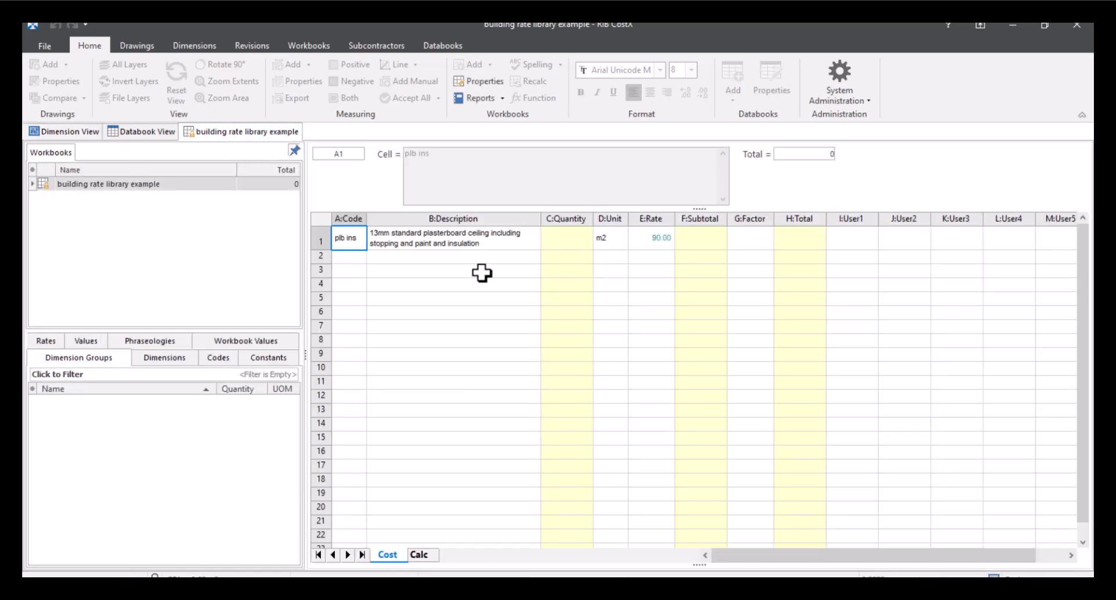
pyautogui.click(663, 237)
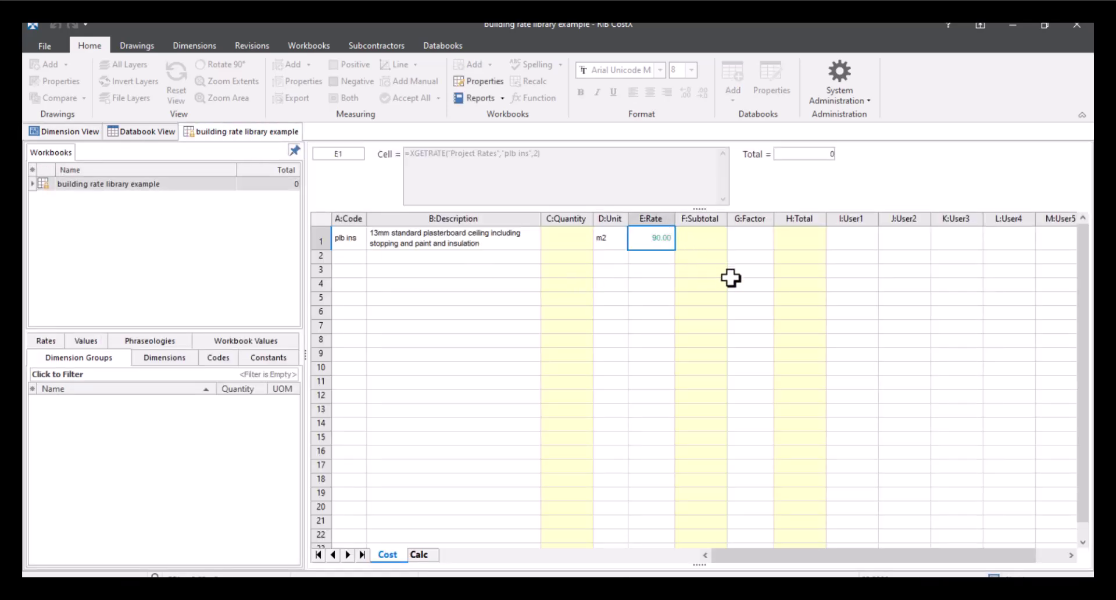